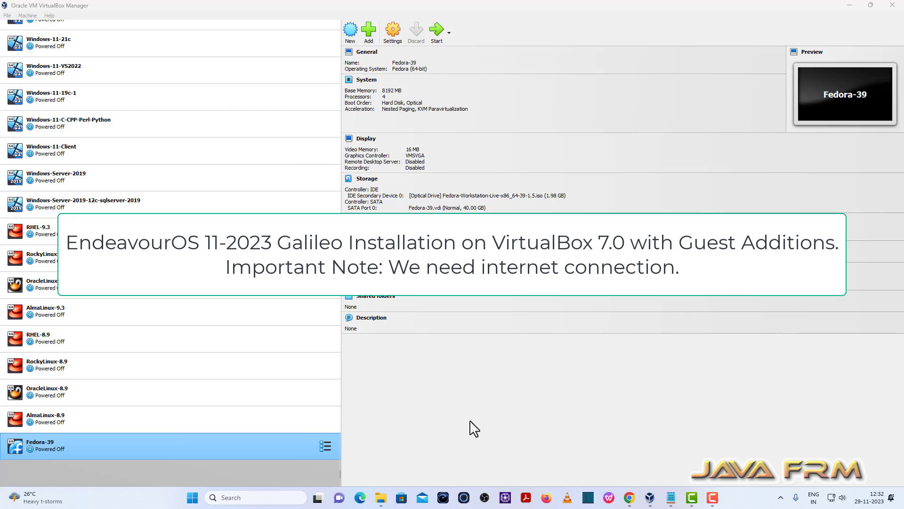
Check the installed VirtualBox version information and close the About window
left_click(50, 16)
left_click(80, 93)
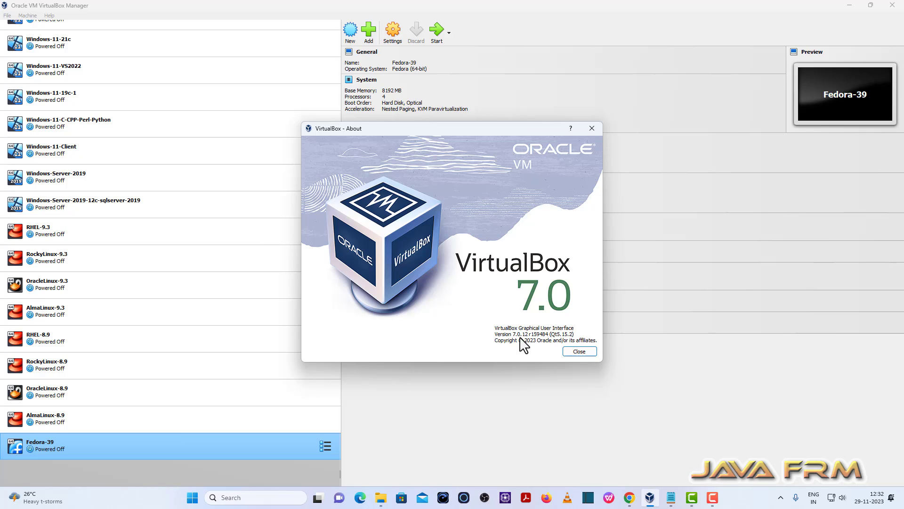
left_click(584, 358)
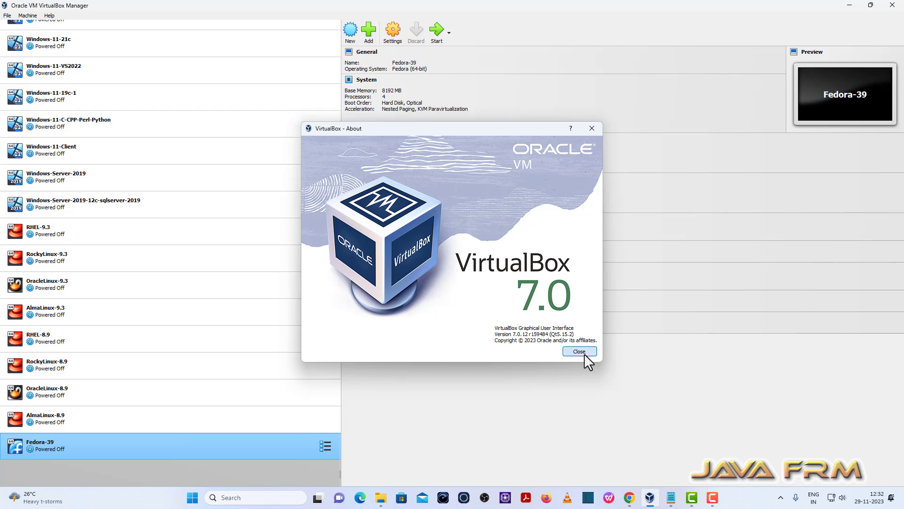
Begin creating a new virtual machine and name it EndeavourOS-2023
left_click(351, 31)
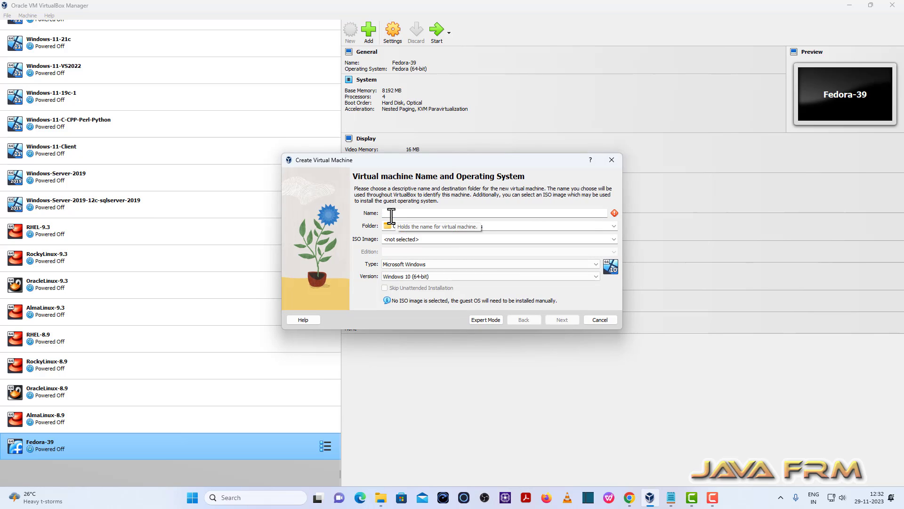
type("EndeavourO")
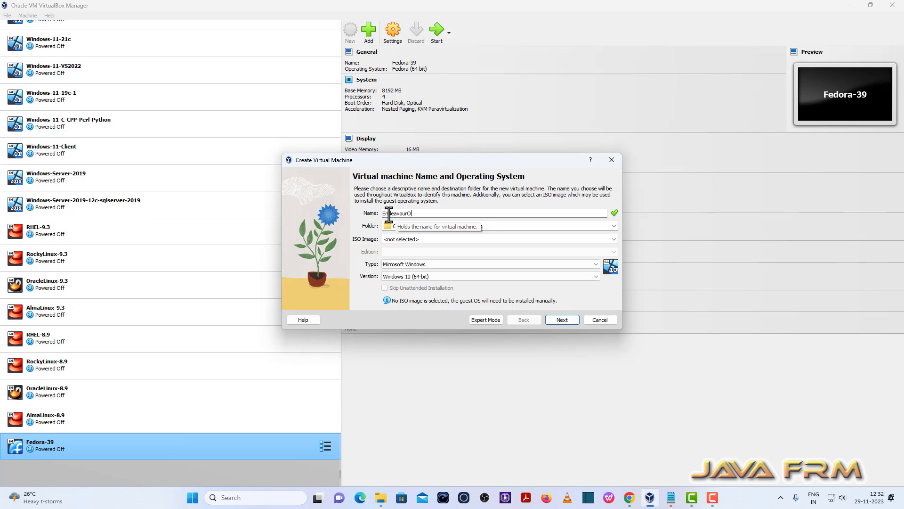
type("S-2023")
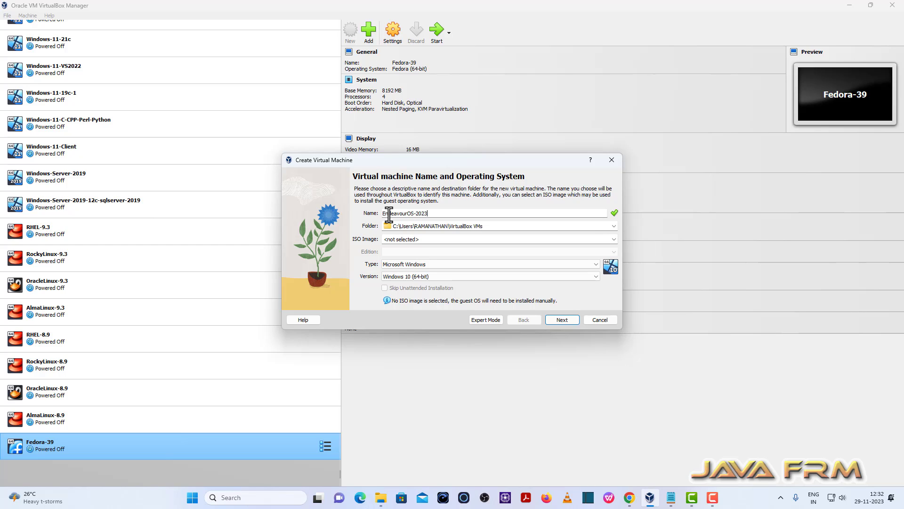
Set the new machine's folder to VirtualBox-VMs on the E: drive
left_click(614, 226)
left_click(399, 246)
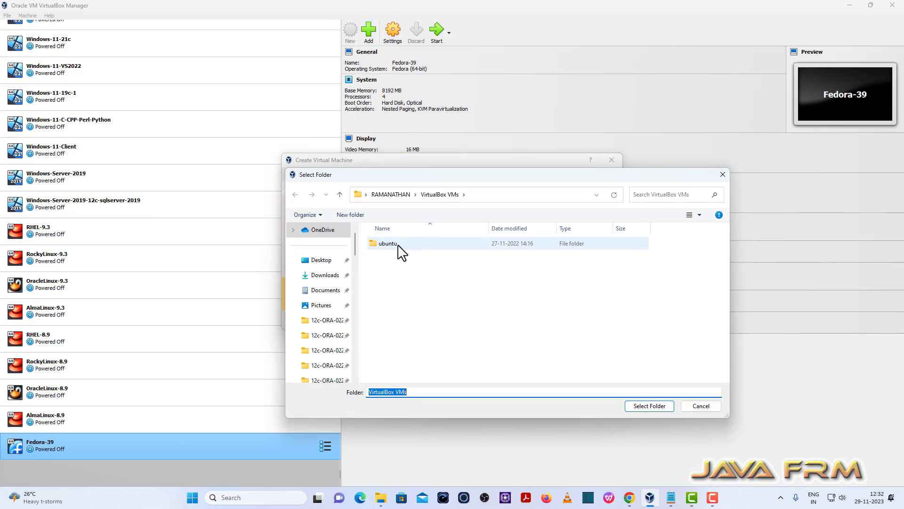
scroll(328, 346, "down", 3)
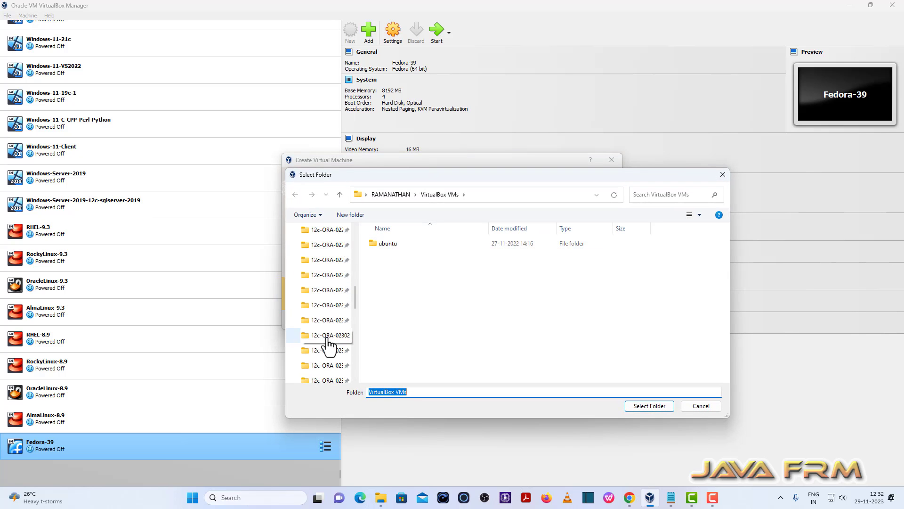
scroll(328, 346, "down", 5)
left_click(332, 321)
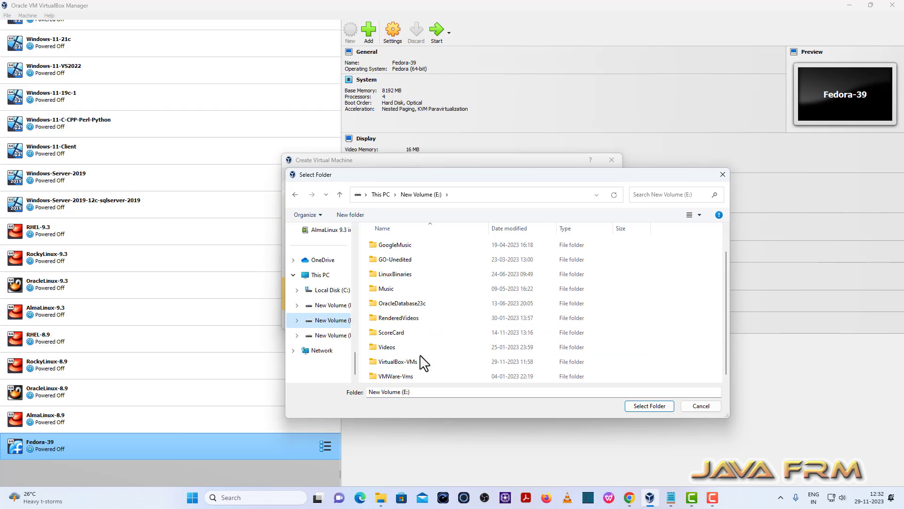
left_click(422, 362)
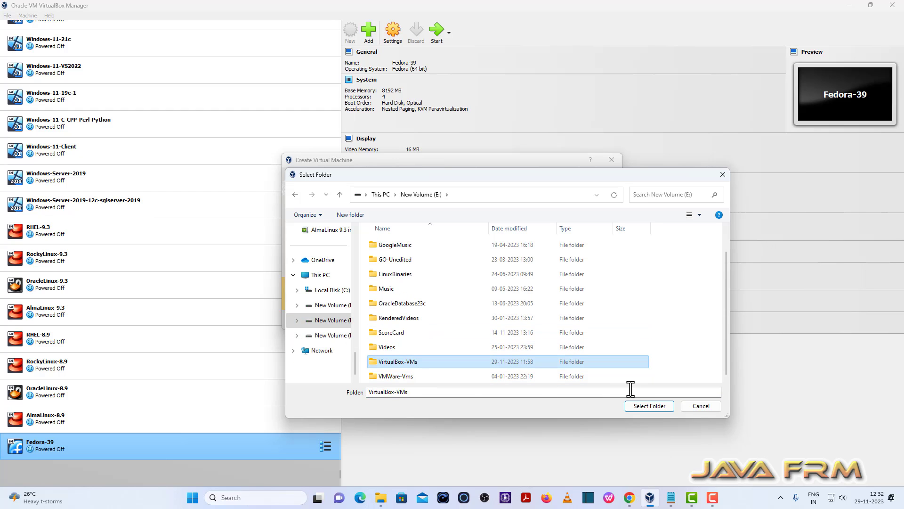
left_click(649, 406)
Select Endeavouros-Galileo-11-2023.iso from the Linux-ISO-2022 folder on the D: drive as the ISO image
left_click(409, 240)
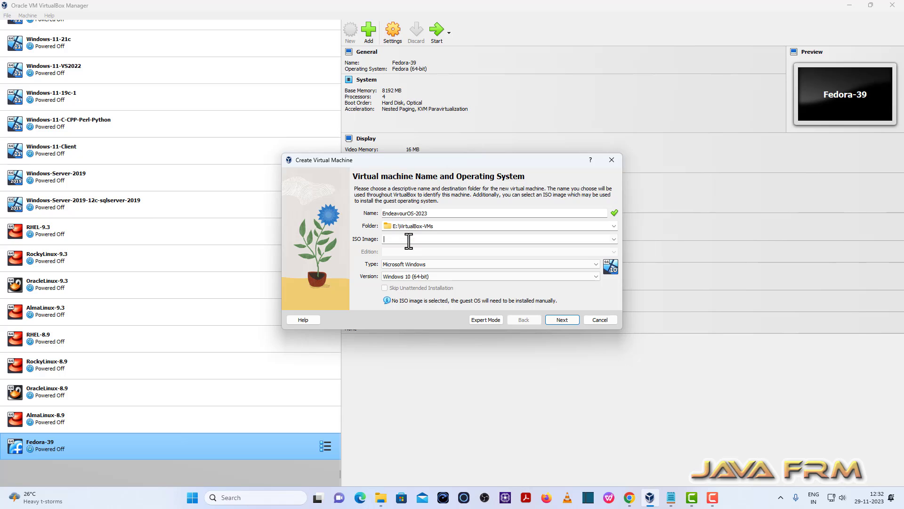
left_click(614, 240)
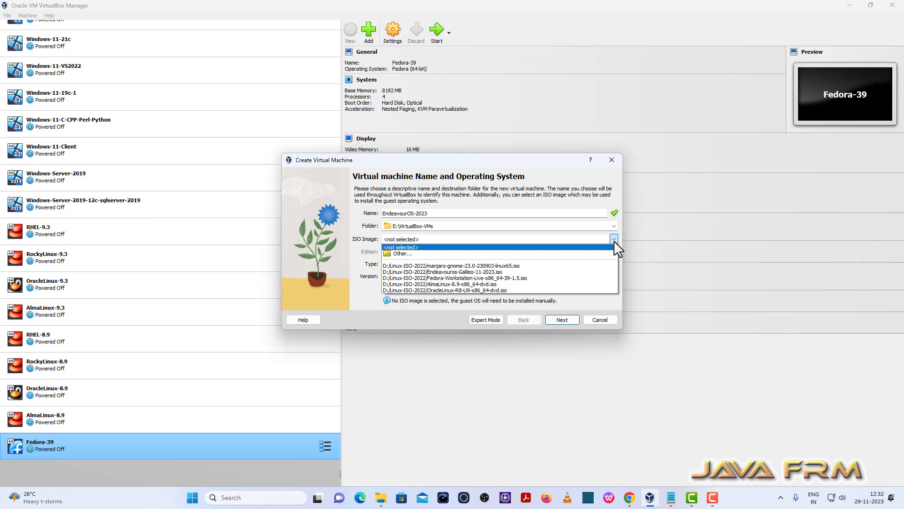
left_click(399, 255)
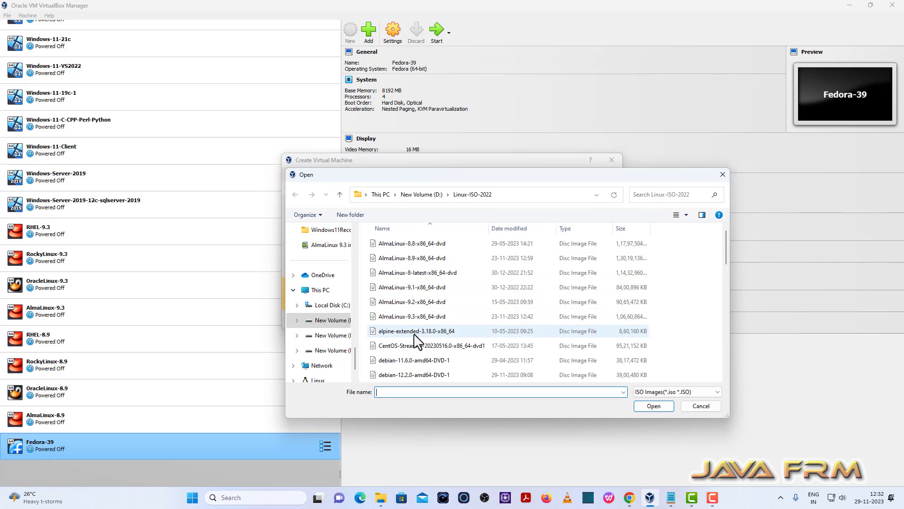
scroll(414, 337, "down", 1)
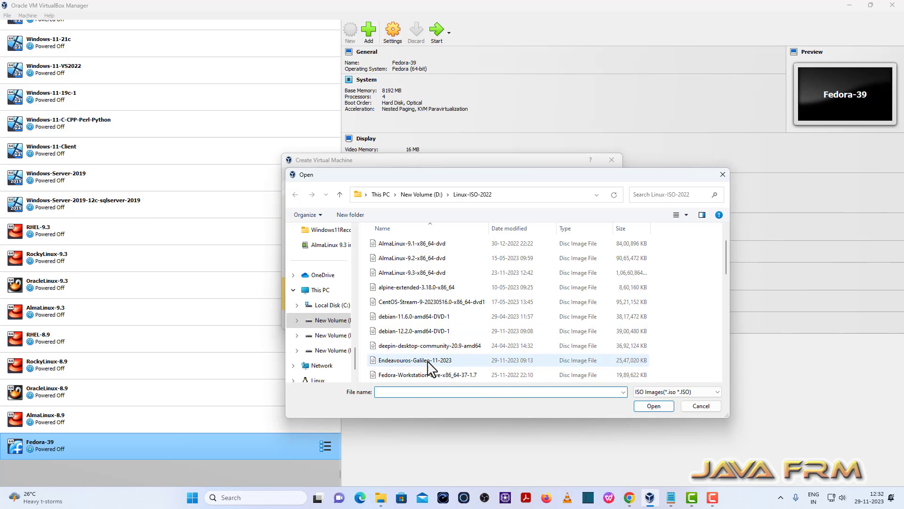
left_click(437, 361)
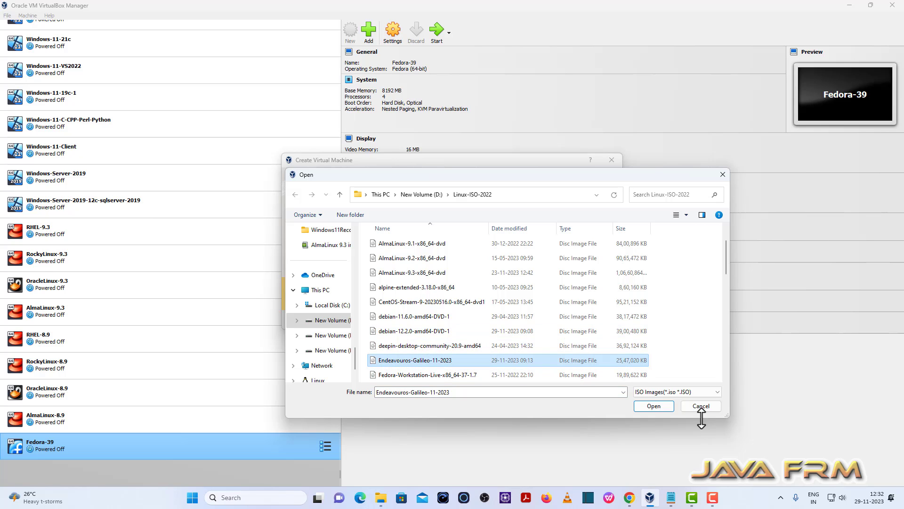
left_click(652, 407)
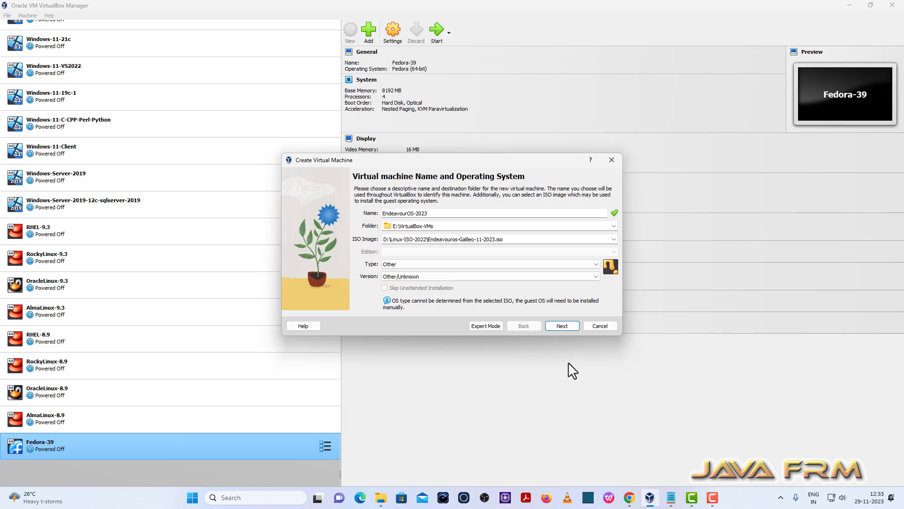
Set the guest type to Linux and the version to Arch Linux (64-bit), and continue to the hardware settings
left_click(438, 265)
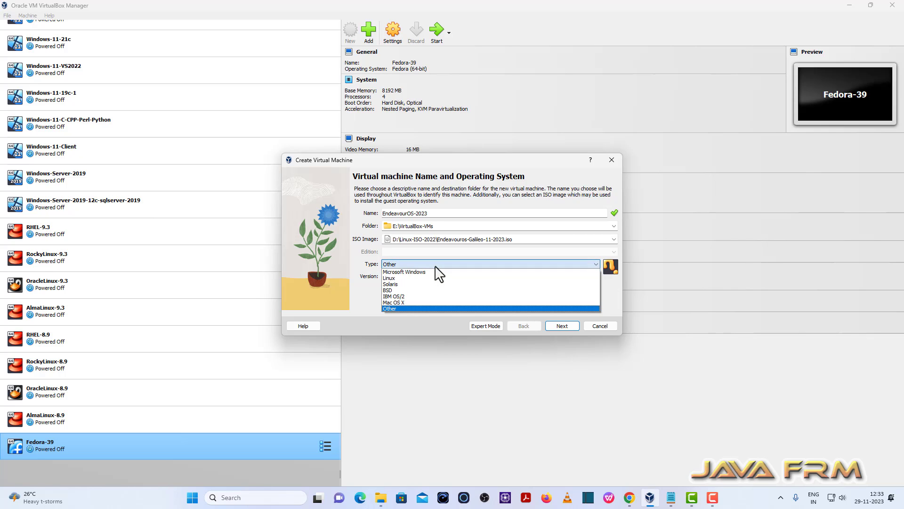
left_click(391, 278)
left_click(400, 276)
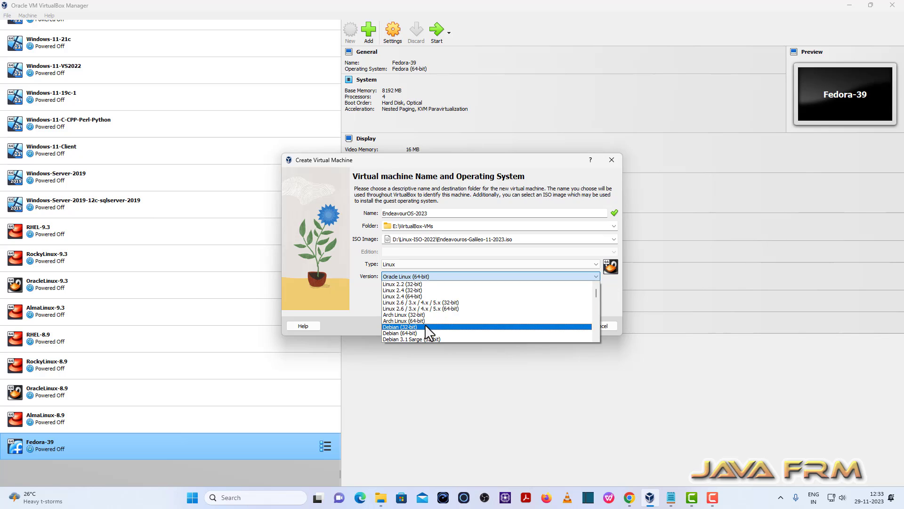
left_click(422, 321)
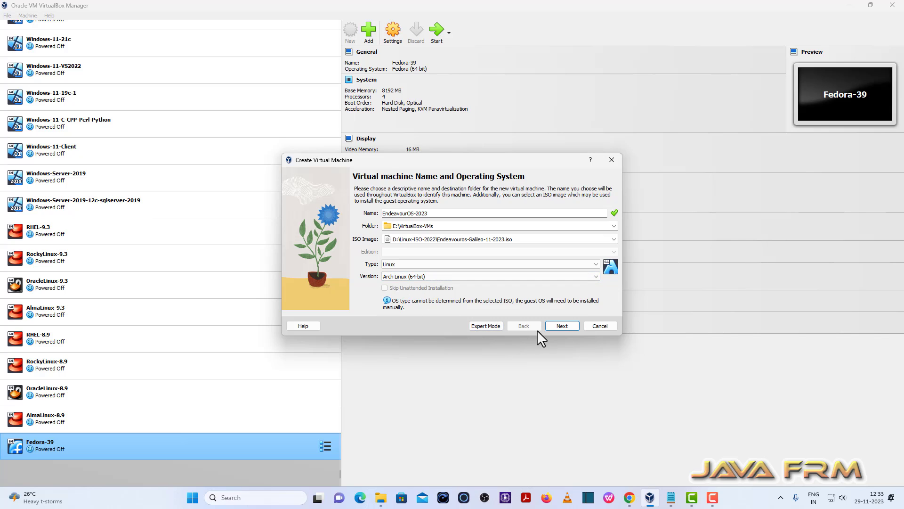
left_click(562, 326)
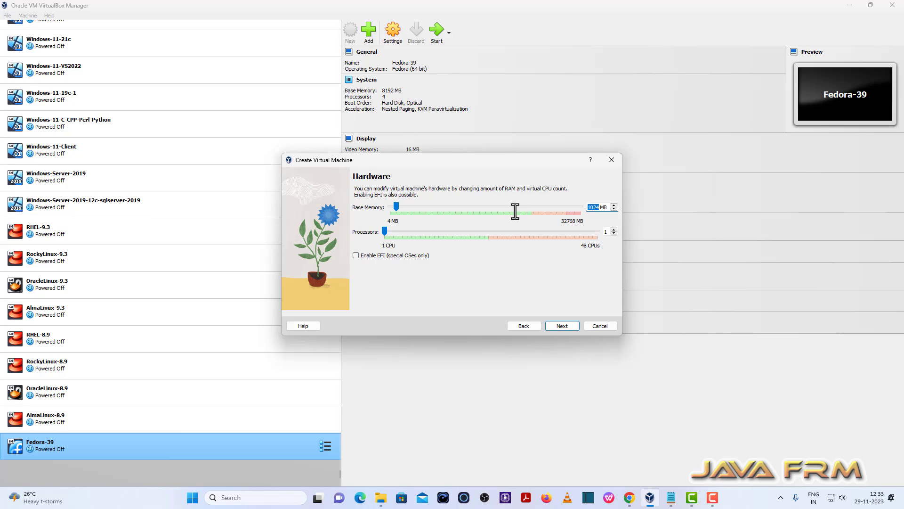
Set the base memory to 8192 MB and the processors to 4, and continue to the hard disk settings
type("8192")
left_click(613, 230)
left_click(614, 230)
left_click(613, 229)
left_click(562, 326)
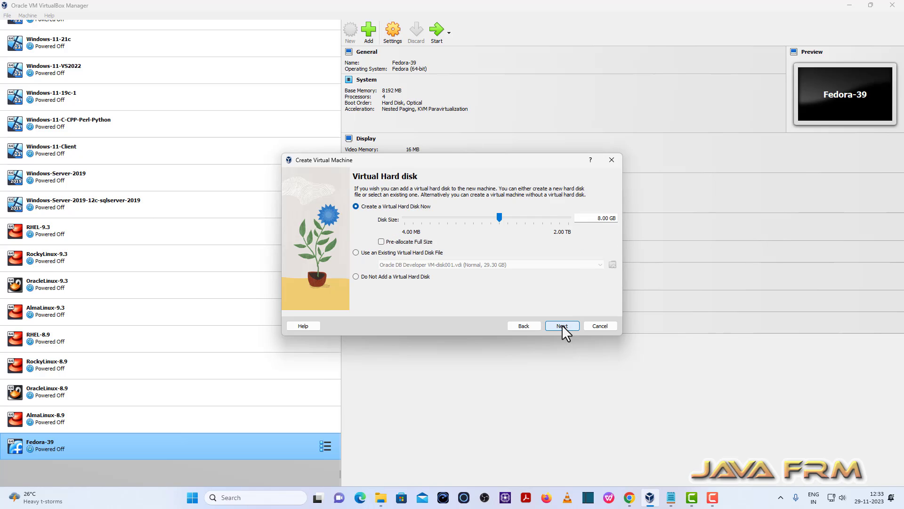
Set the new virtual hard disk's size to 40 GB and finish creating the virtual machine
left_click(598, 219)
key("BackSpace")
key("BackSpace")
type("40")
left_click(566, 328)
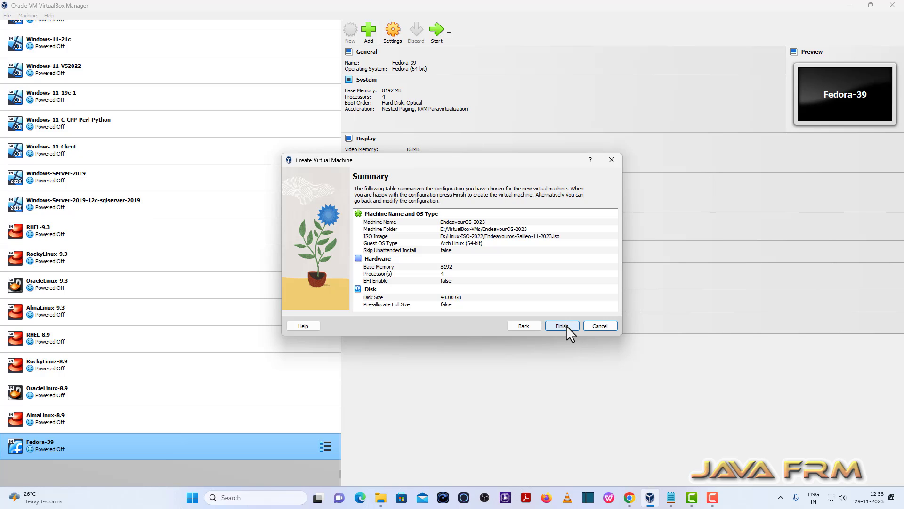
left_click(566, 325)
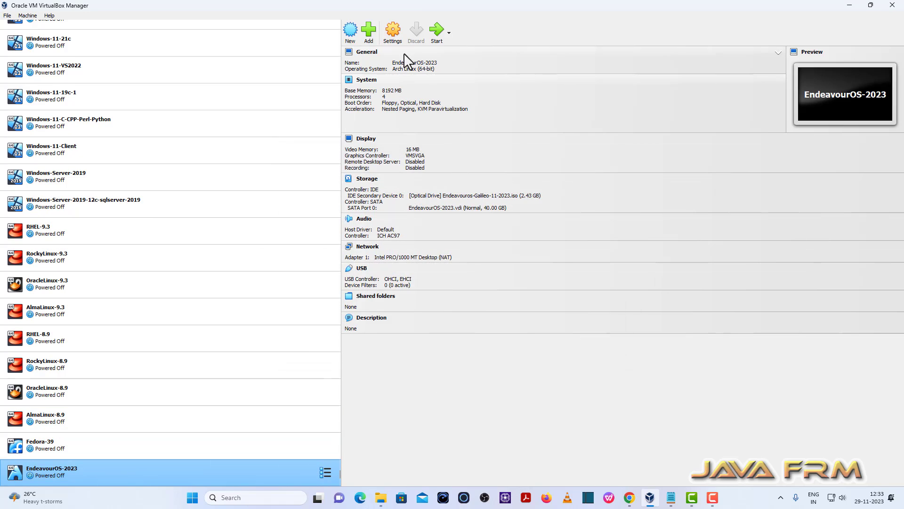
Change the EndeavourOS-2023 boot order to Optical first and Hard Disk second, with Floppy disabled
left_click(391, 33)
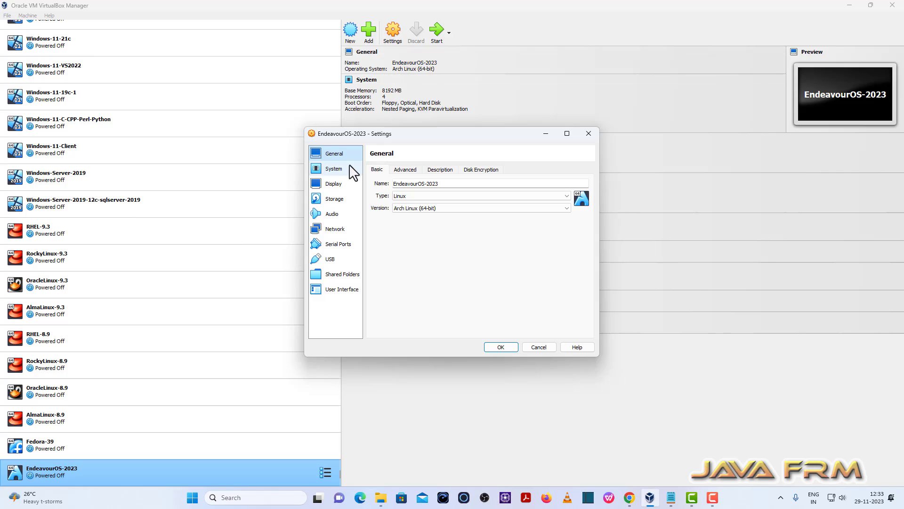
left_click(340, 170)
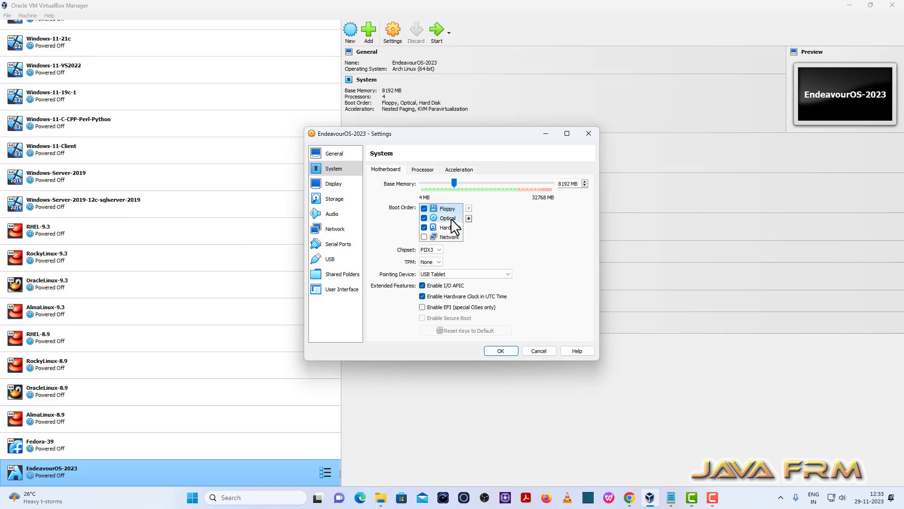
left_click(469, 208)
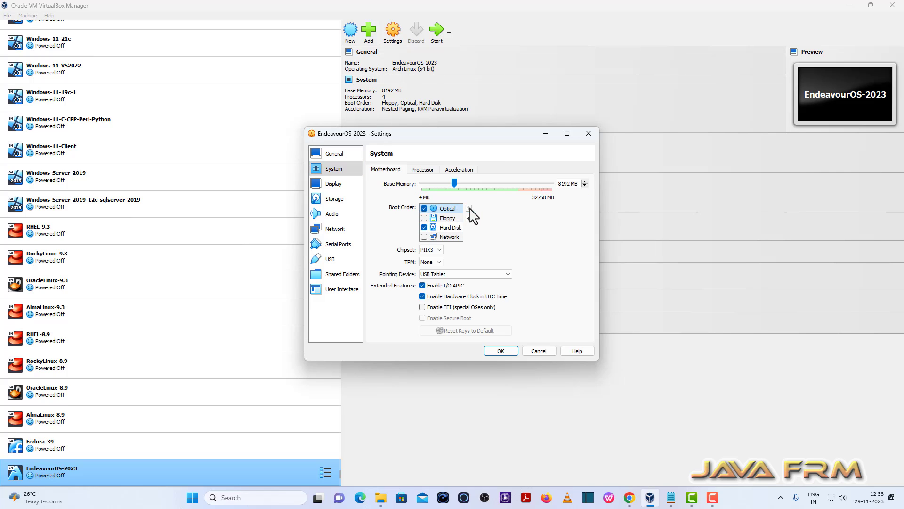
left_click(453, 227)
left_click(469, 208)
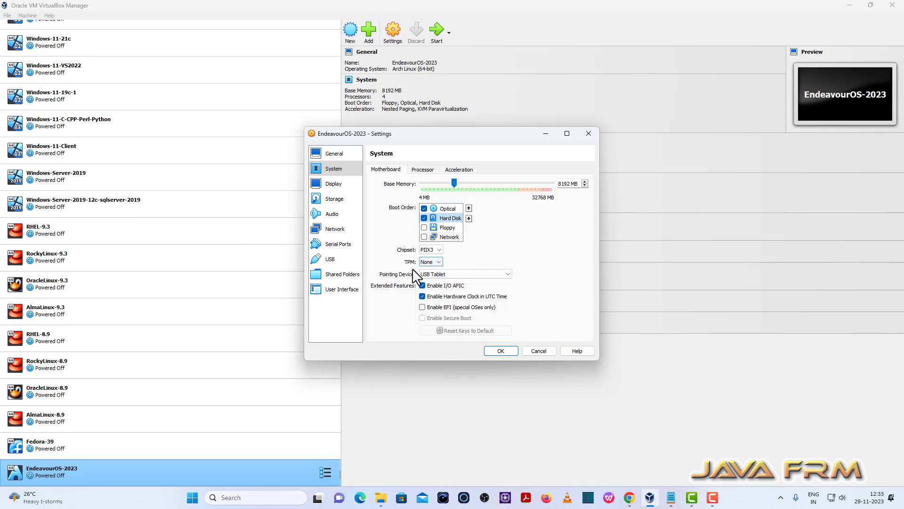
Review the advanced options of network Adapter 1 and save the machine's settings
left_click(334, 228)
left_click(402, 218)
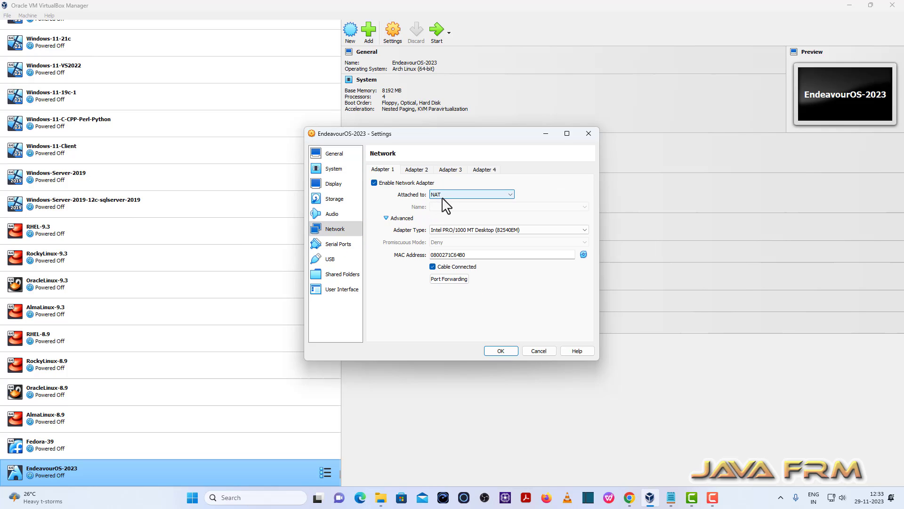
left_click(508, 352)
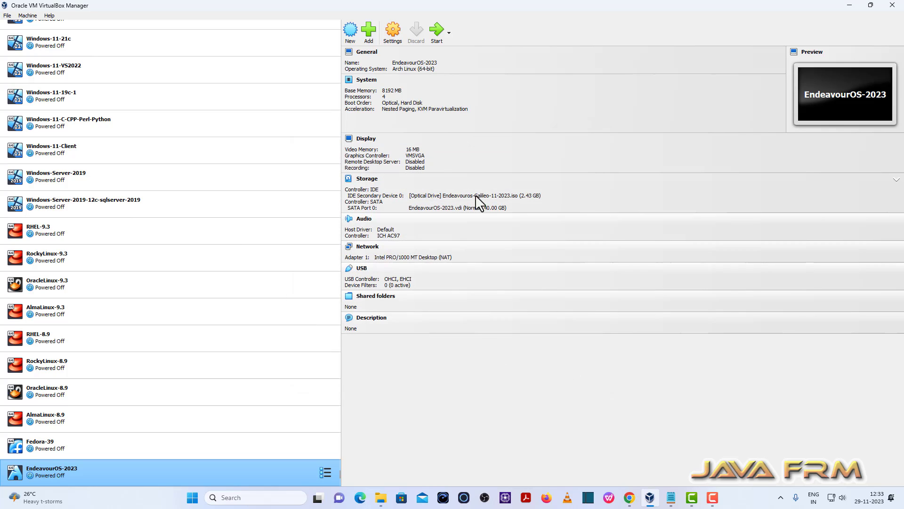
Start the EndeavourOS-2023 virtual machine and maximize its window
left_click(438, 33)
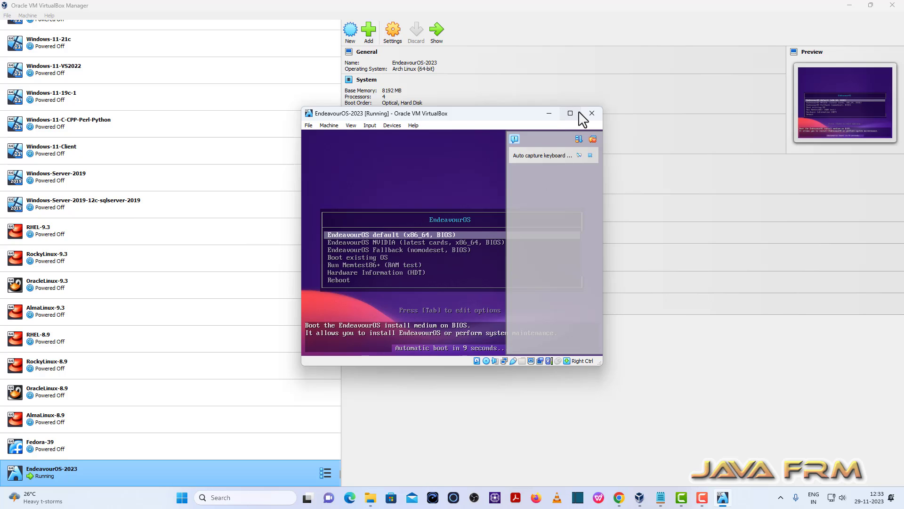
left_click(571, 114)
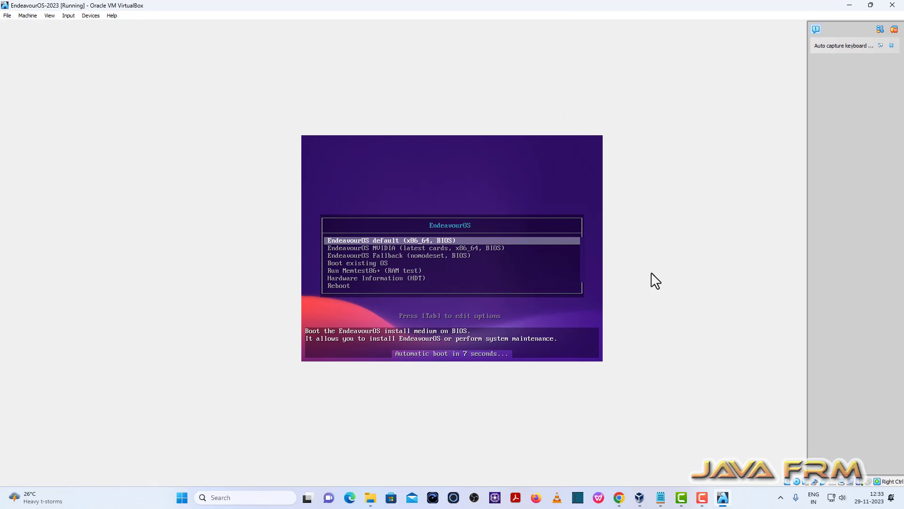
Look through the entries of the EndeavourOS boot menu
key("Down")
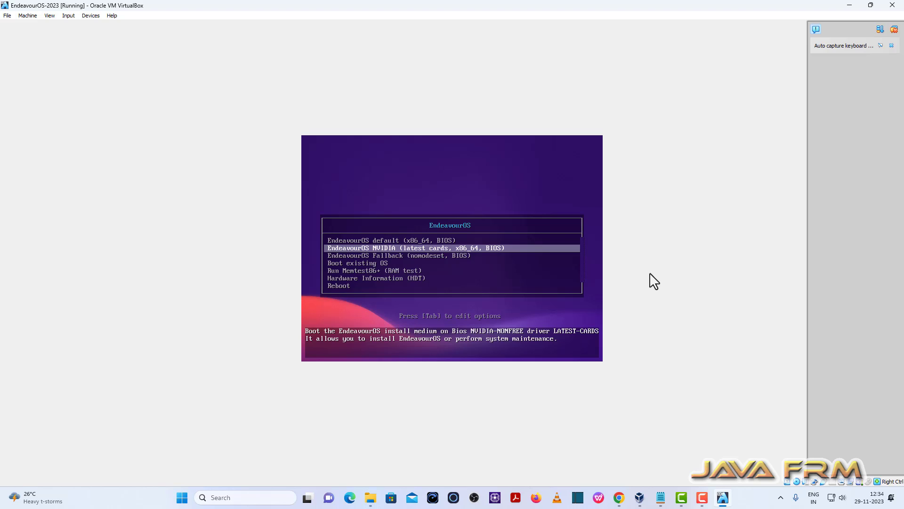
key("Up")
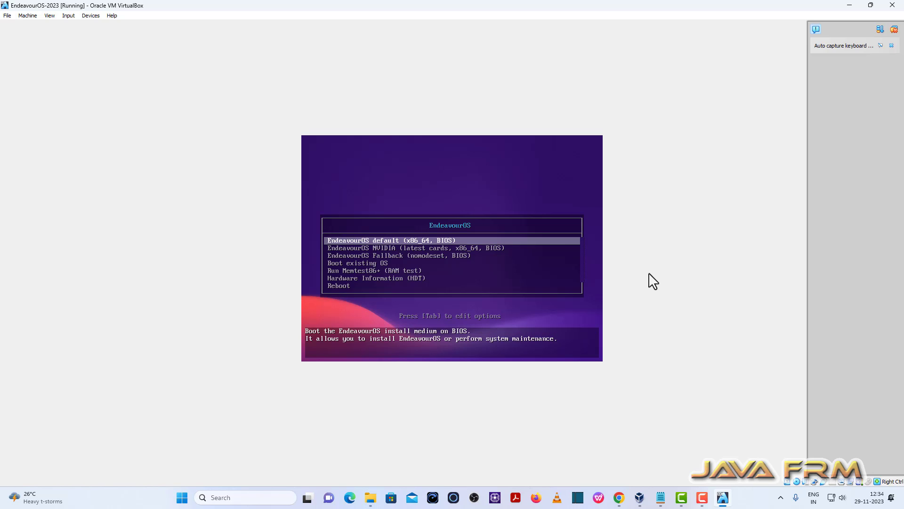
key("Down")
key("Down")
key("Down")
key("Down")
key("Down")
key("Down")
key("Up")
key("Up")
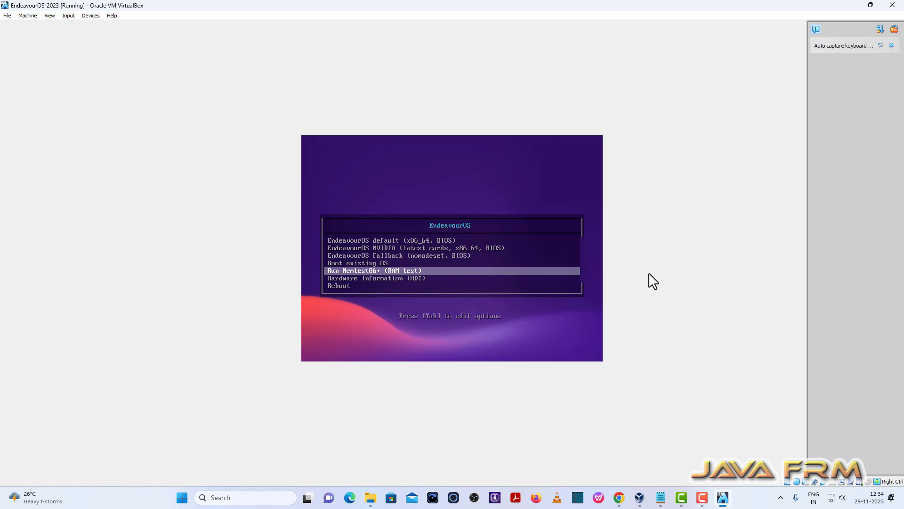
Boot the live environment with the EndeavourOS default (x86_64, BIOS) entry
key("Up")
key("Up")
key("Up")
key("Up")
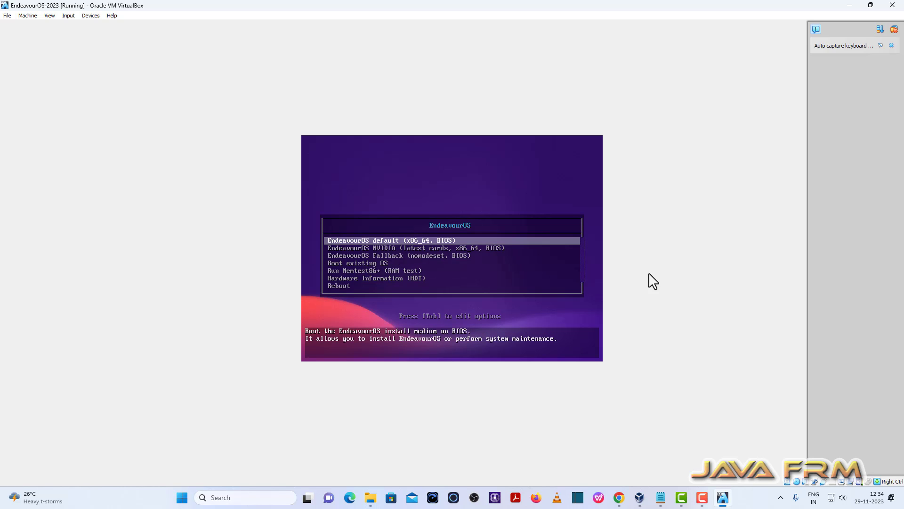
key("Return")
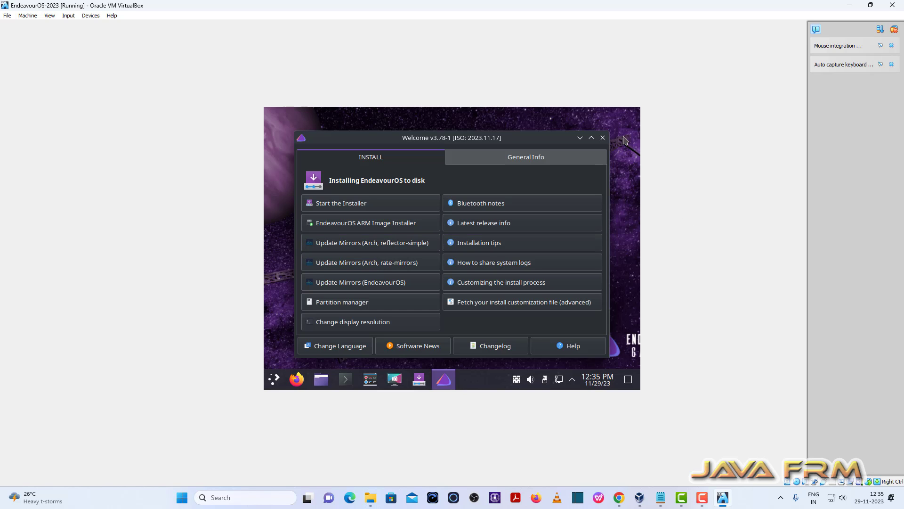
Minimize the Welcome window, then find and open the live desktop's Display Configuration settings
left_click(580, 138)
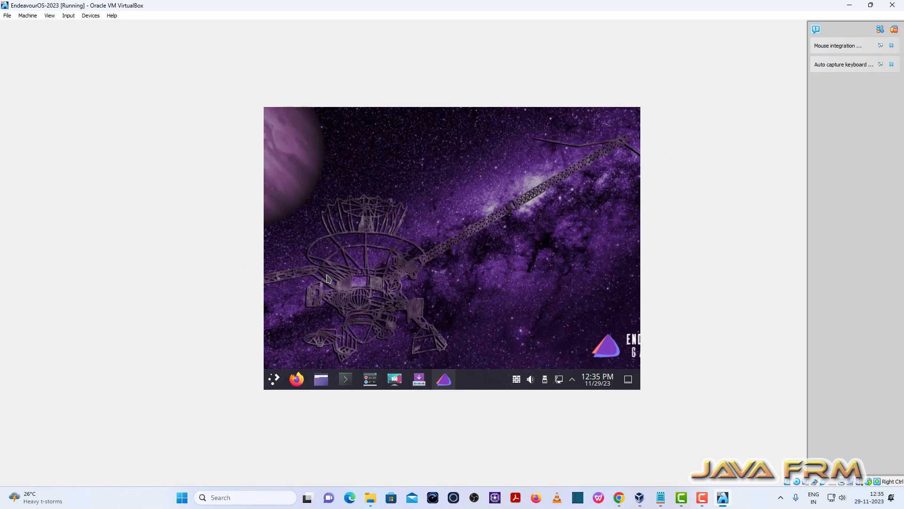
left_click(274, 380)
left_click(274, 381)
left_click(274, 380)
type("display")
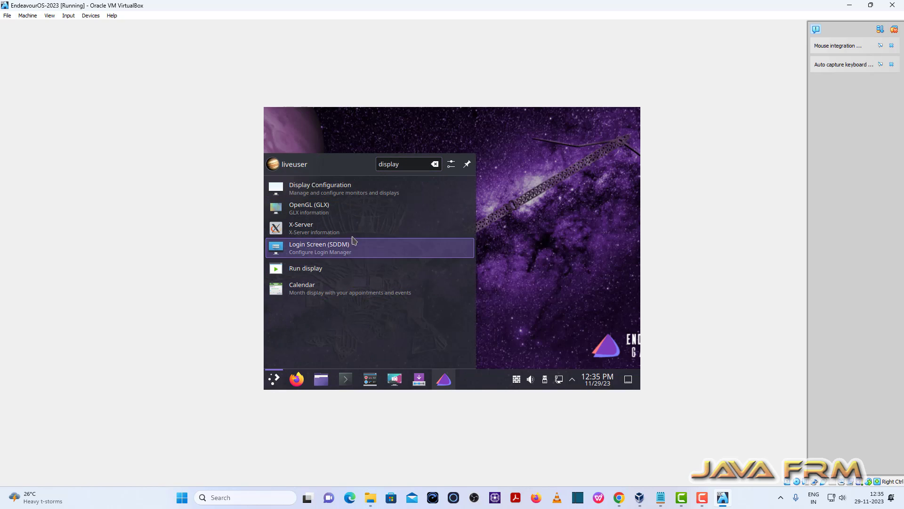
left_click(341, 193)
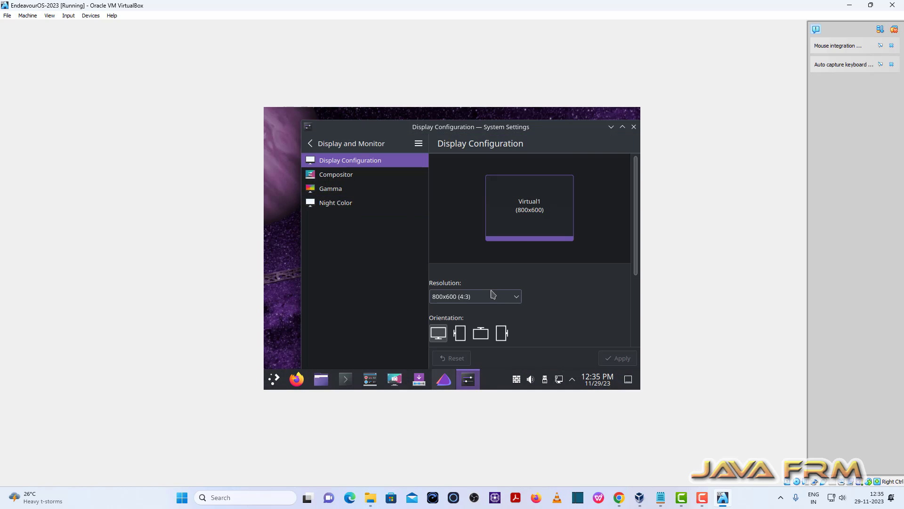
Set the display resolution to 1920x1080 (16:9) and apply it
left_click(517, 296)
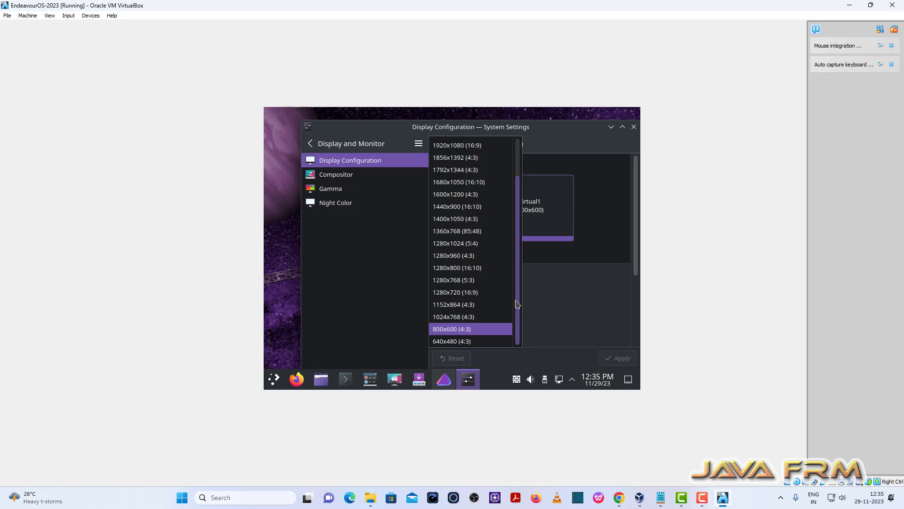
scroll(467, 158, "up", 1)
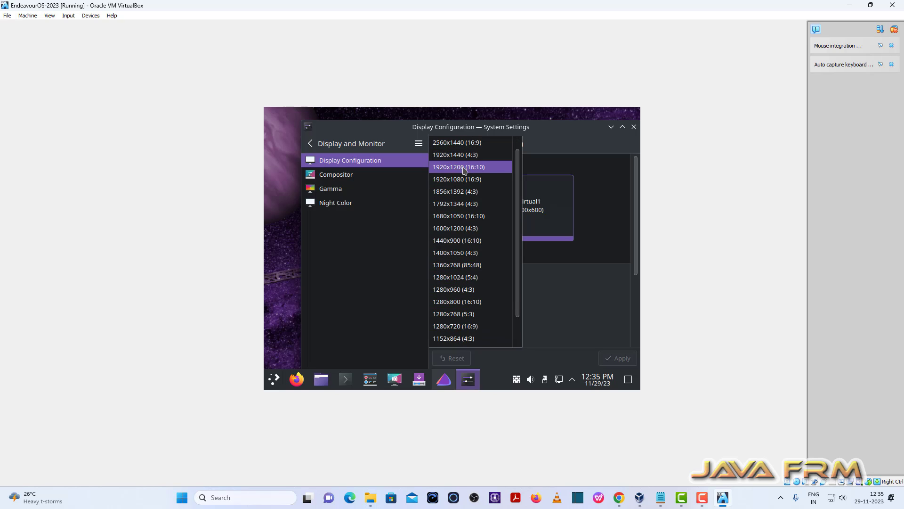
left_click(471, 182)
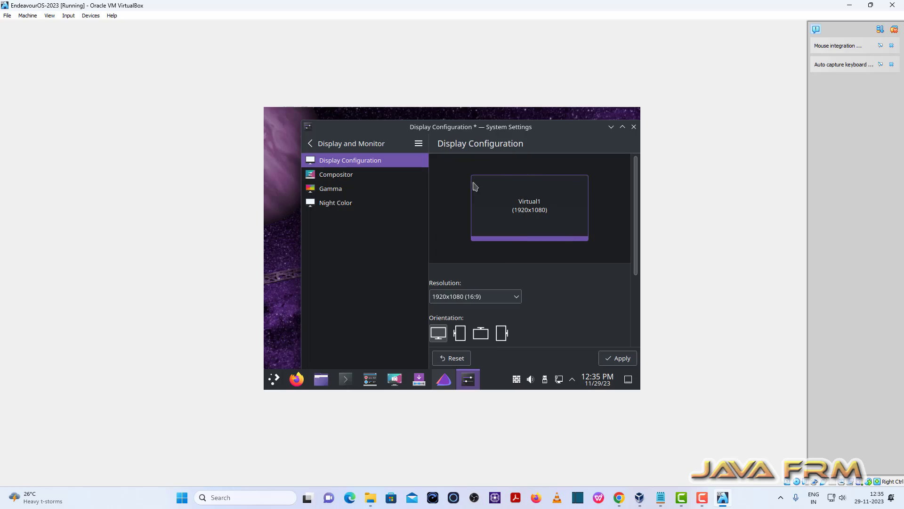
left_click(618, 362)
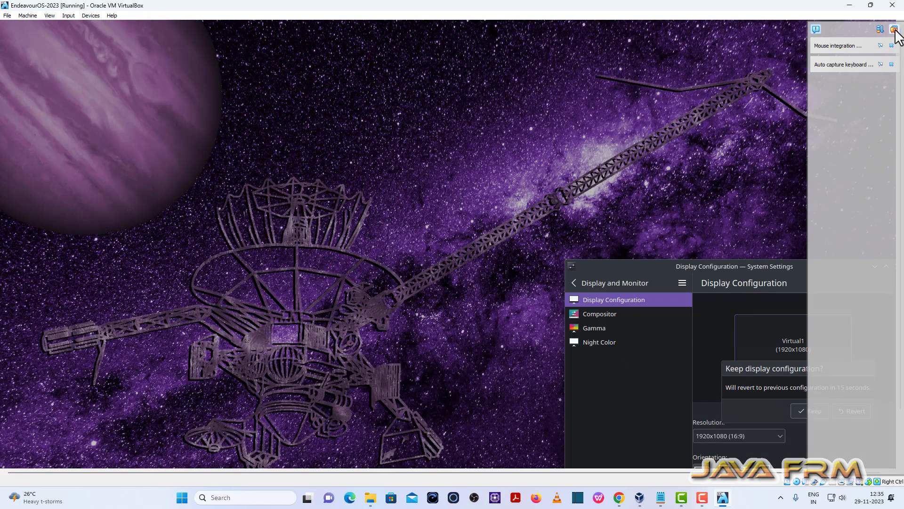
Dismiss the virtual machine's notifications and switch its window to full-screen mode
left_click(893, 30)
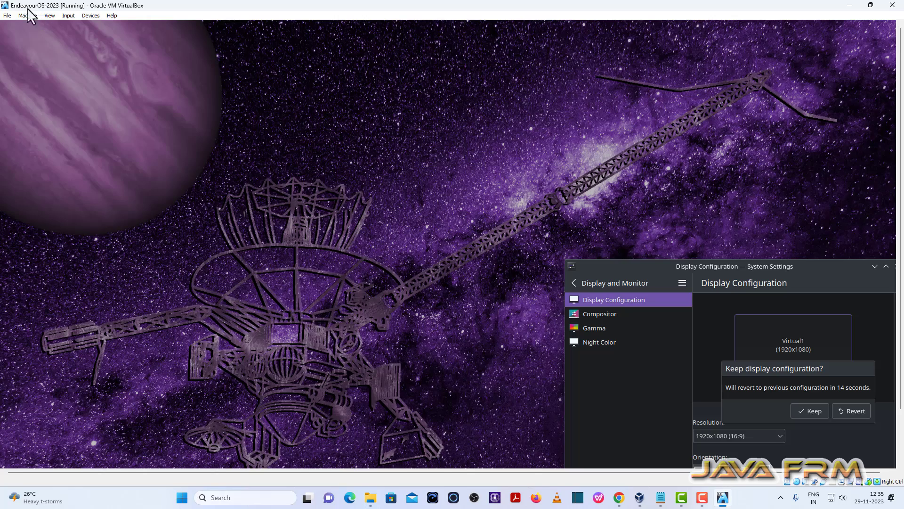
left_click(49, 15)
mouse_move(64, 17)
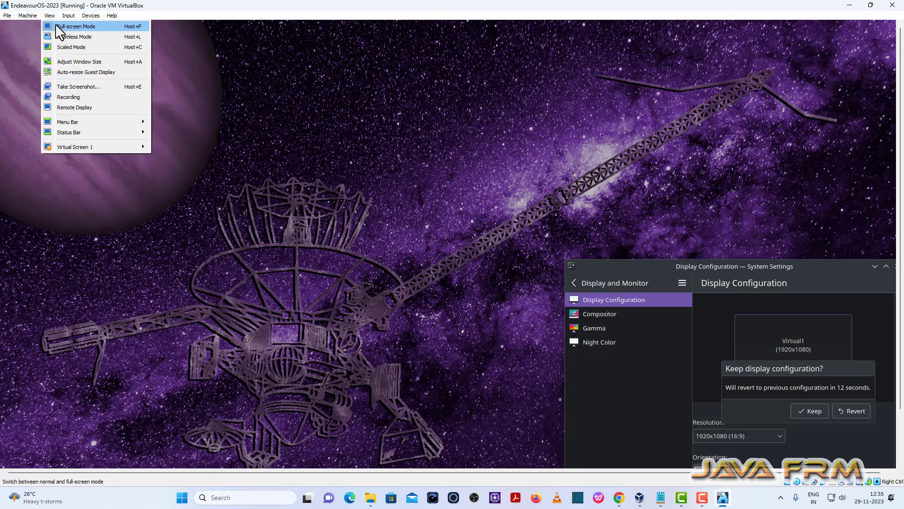
left_click(61, 27)
left_click(432, 284)
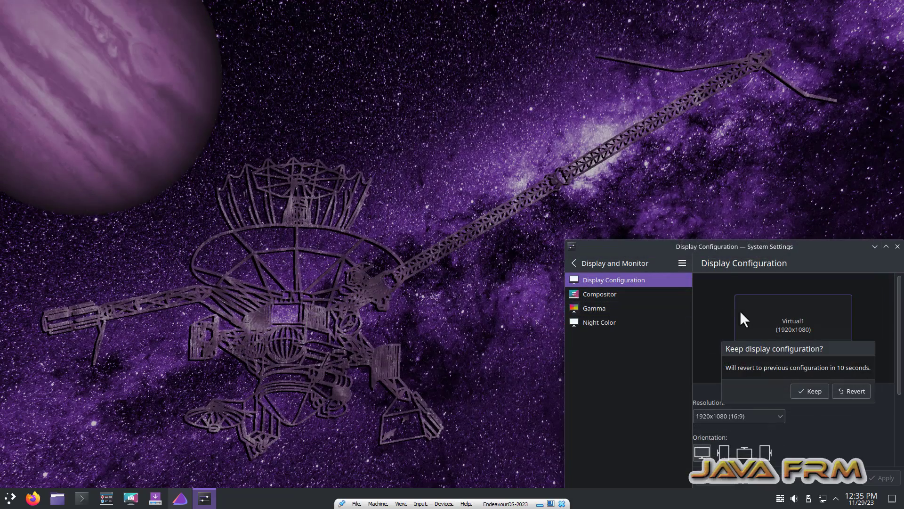
Close the Display Configuration window and start the EndeavourOS installer with the Offline installation method
left_click_drag(718, 250, 411, 99)
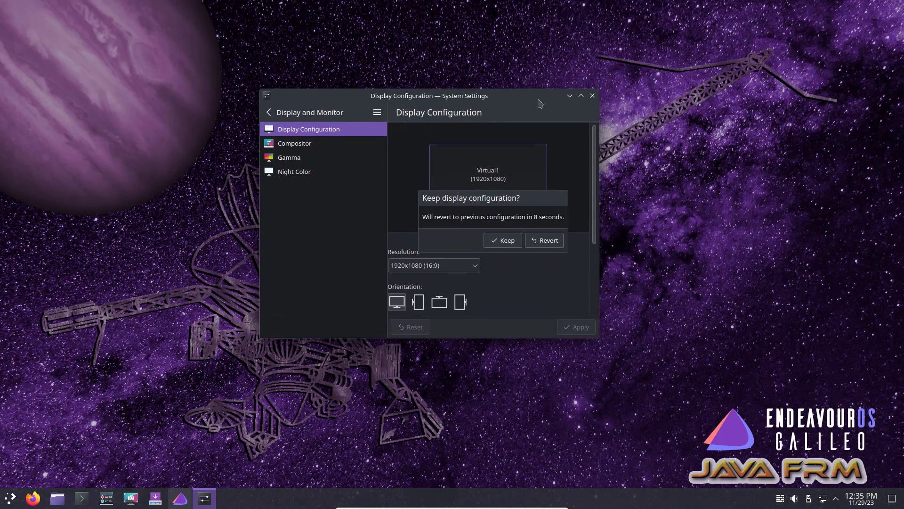
left_click(593, 96)
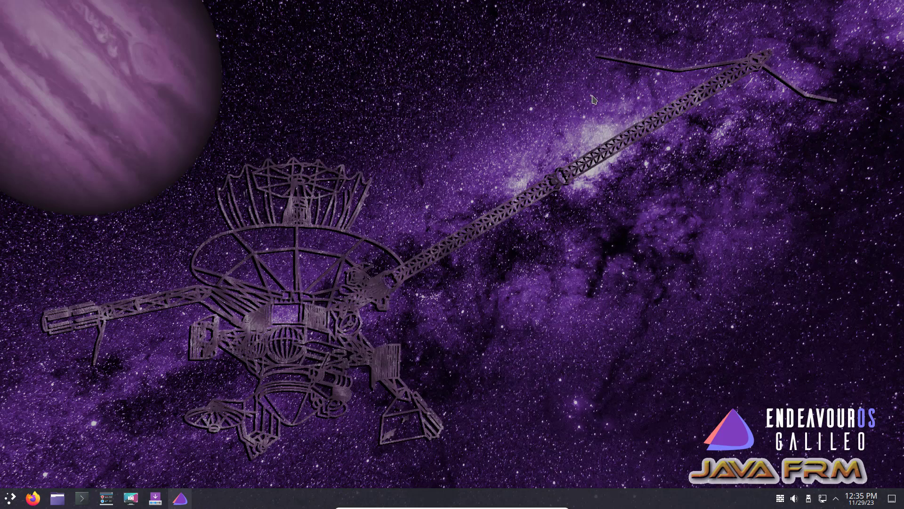
left_click(159, 505)
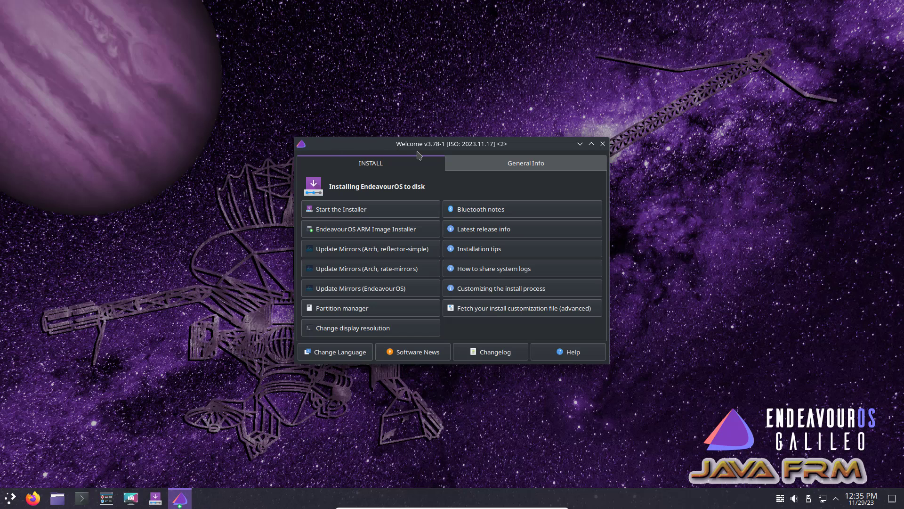
left_click(357, 214)
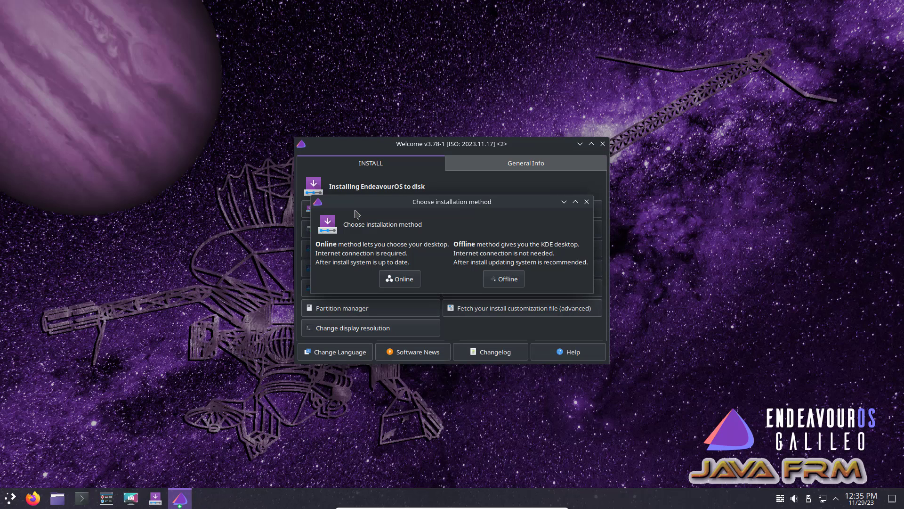
left_click(505, 280)
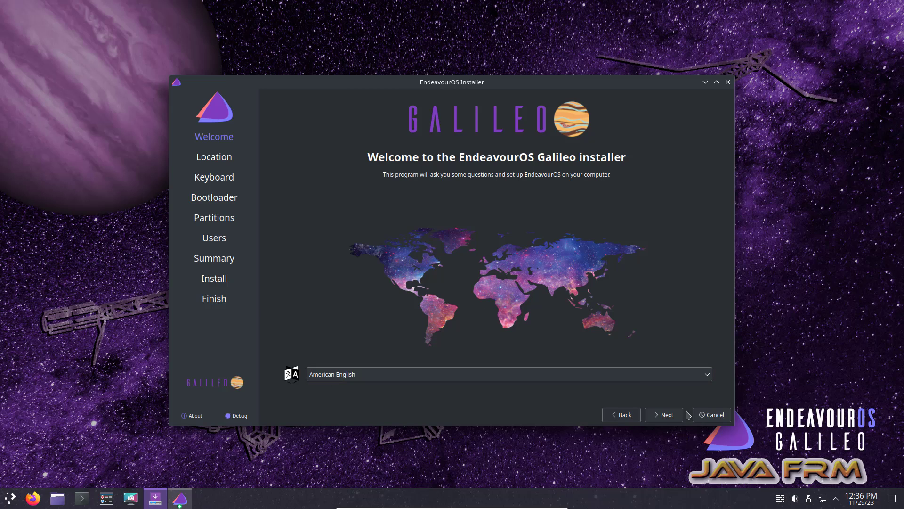
Accept American English, the Asia/Kolkata location, the default English (US) keyboard layout and the GRUB bootloader in the installer
left_click(667, 419)
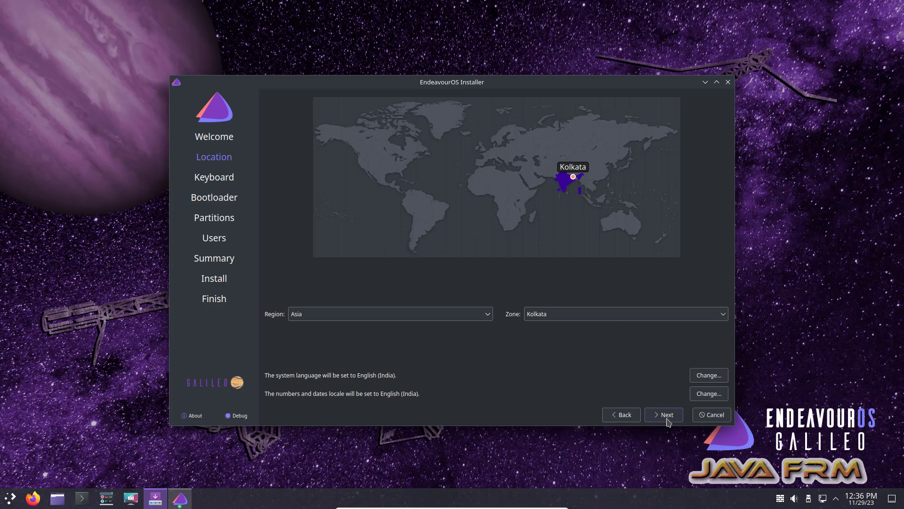
left_click(667, 419)
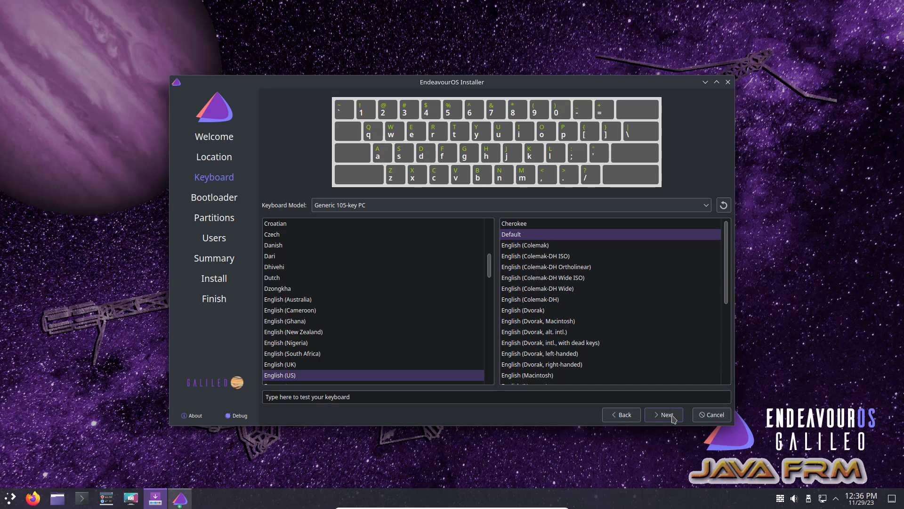
left_click(665, 414)
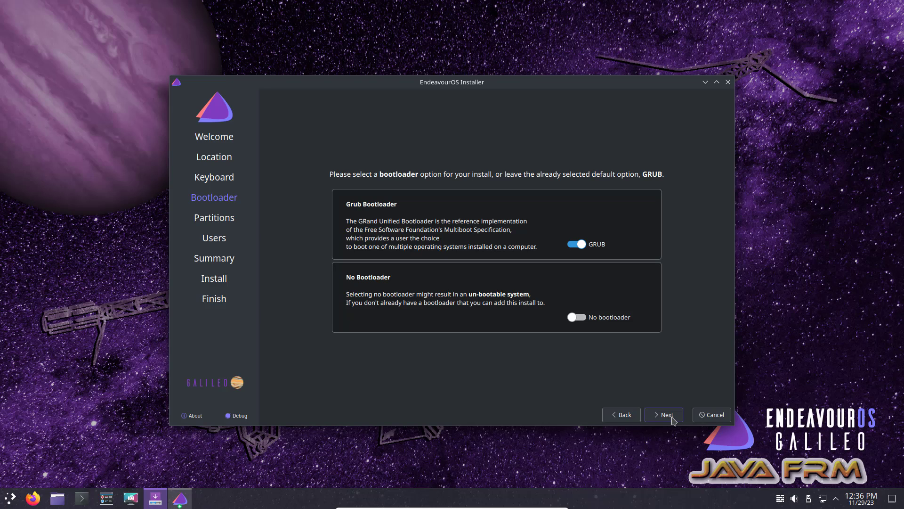
left_click(667, 415)
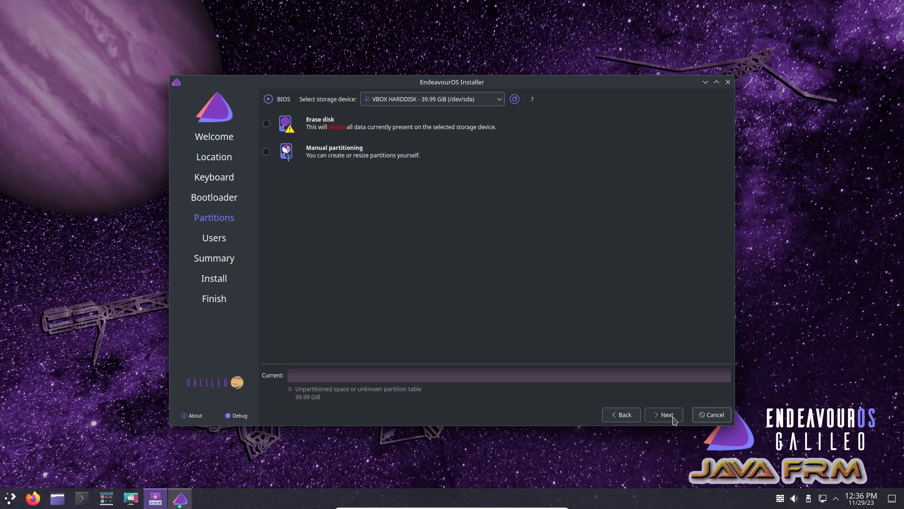
Choose to erase the VBOX HARDDISK with Swap (no Hibernate) and ext4, and continue to the user settings
left_click(267, 124)
left_click(378, 151)
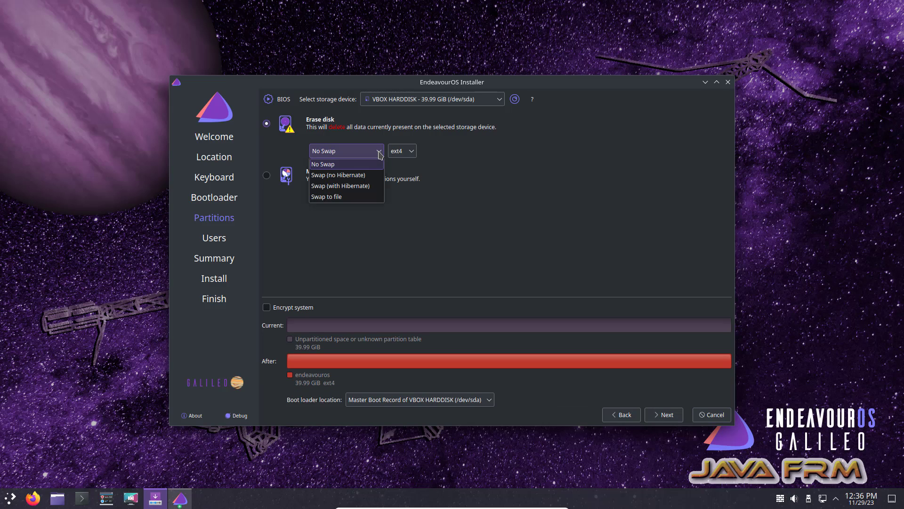
left_click(341, 178)
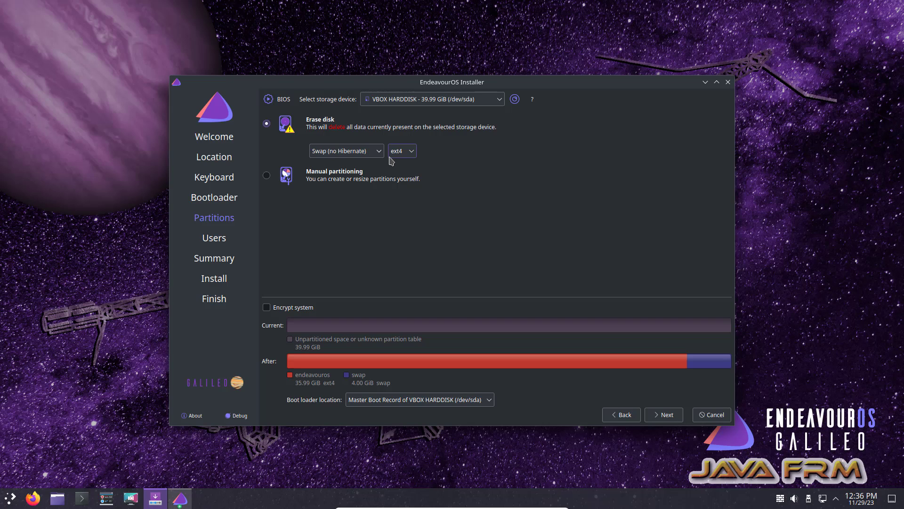
left_click(667, 416)
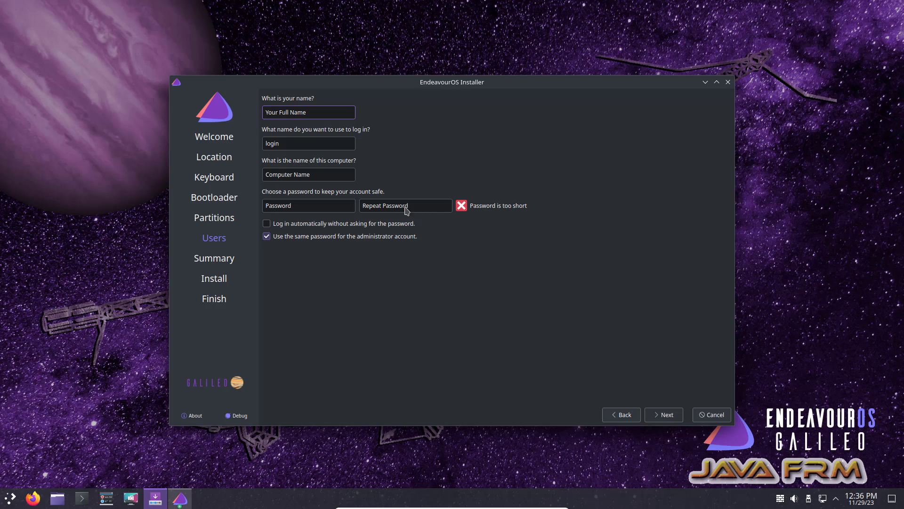
Set the user's name and login to javafrm and the computer name to javafrm-galileo
type("javafrm")
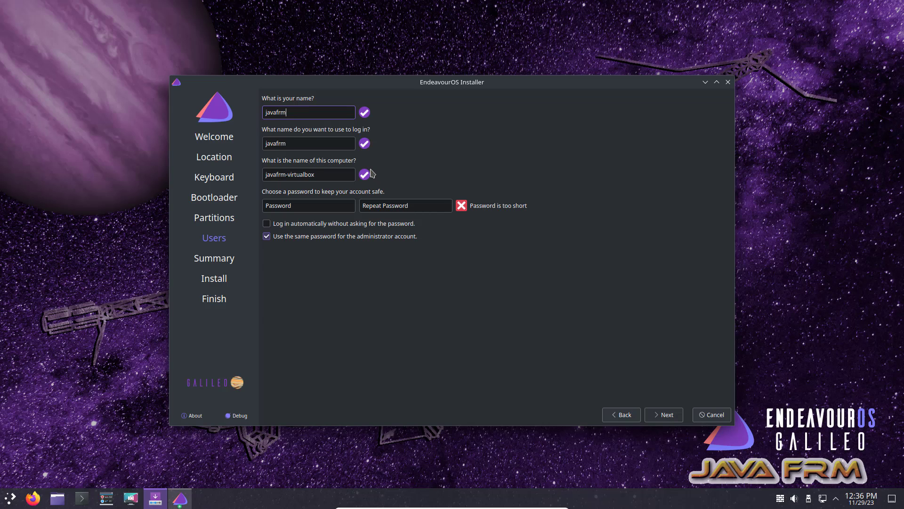
left_click(308, 175)
key("BackSpace")
key("BackSpace")
key("BackSpace")
key("BackSpace")
key("BackSpace")
key("BackSpace")
key("BackSpace")
key("BackSpace")
key("BackSpace")
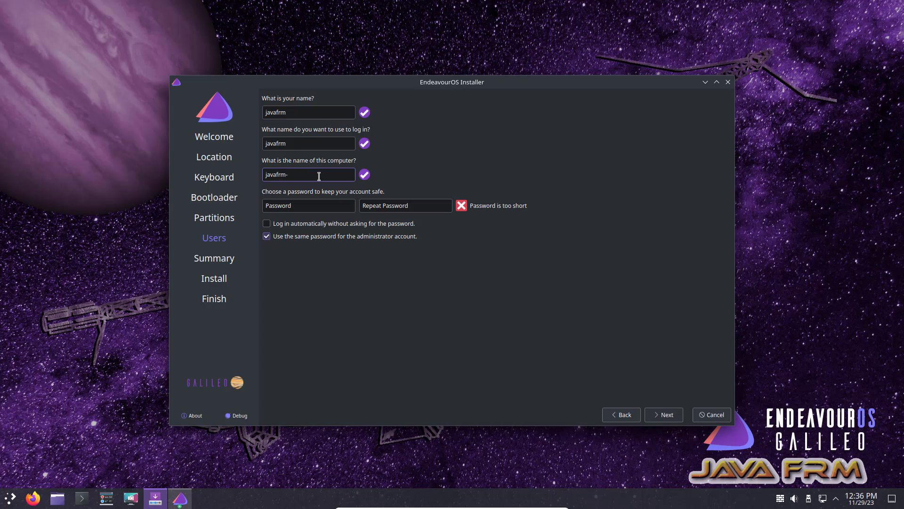
type("galileo")
Enter the user account password and repeat it for confirmation
left_click(303, 205)
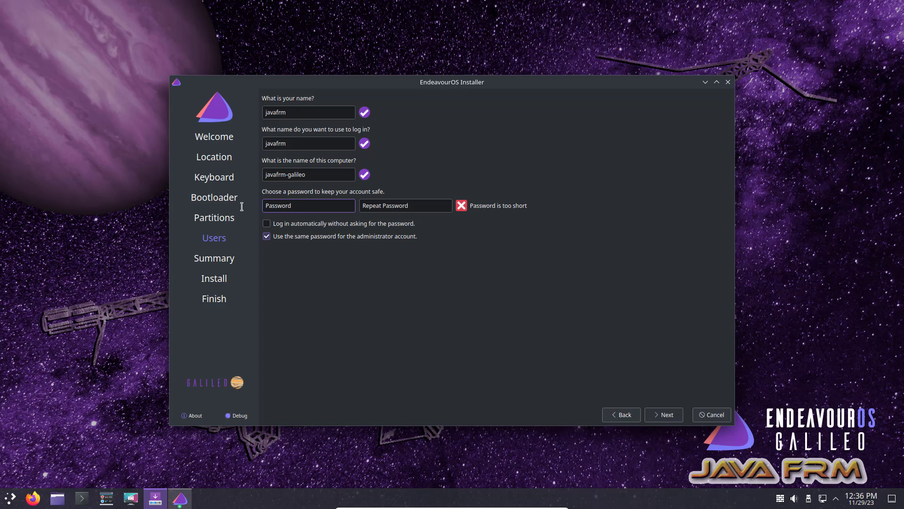
type("**********")
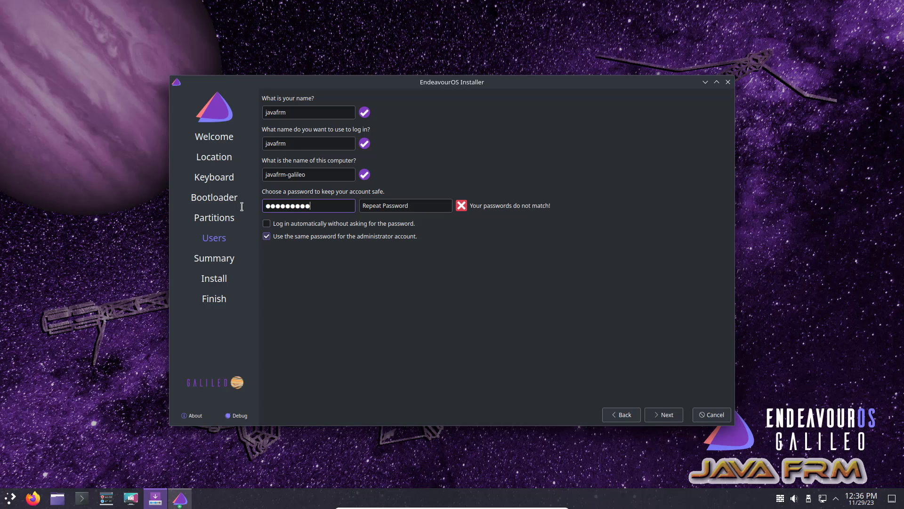
key("Tab")
type("**********")
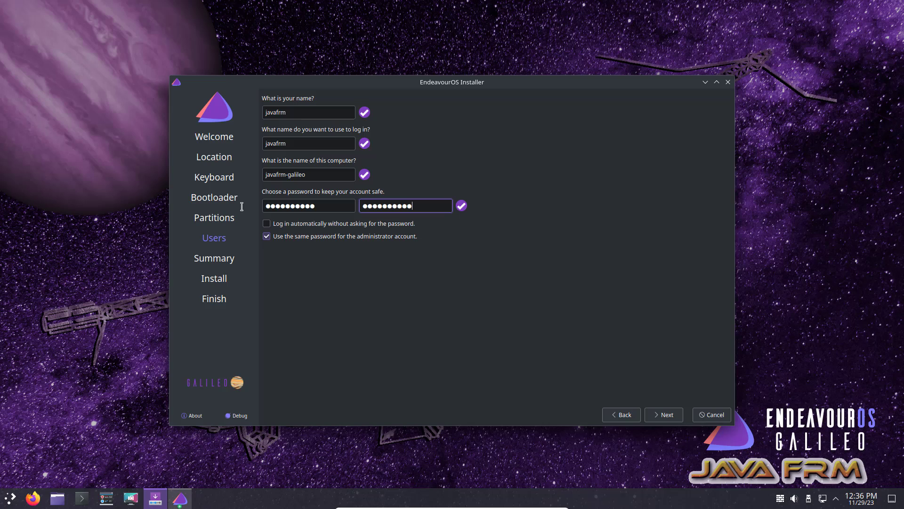
Turn off the shared administrator password, enter and repeat a separate administrator password, and continue to the summary
left_click(267, 240)
left_click(278, 265)
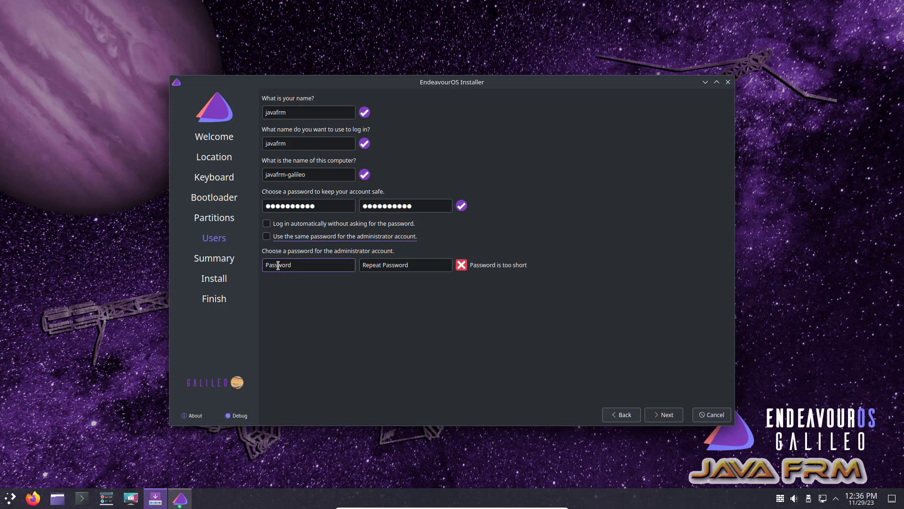
type("••••••••••")
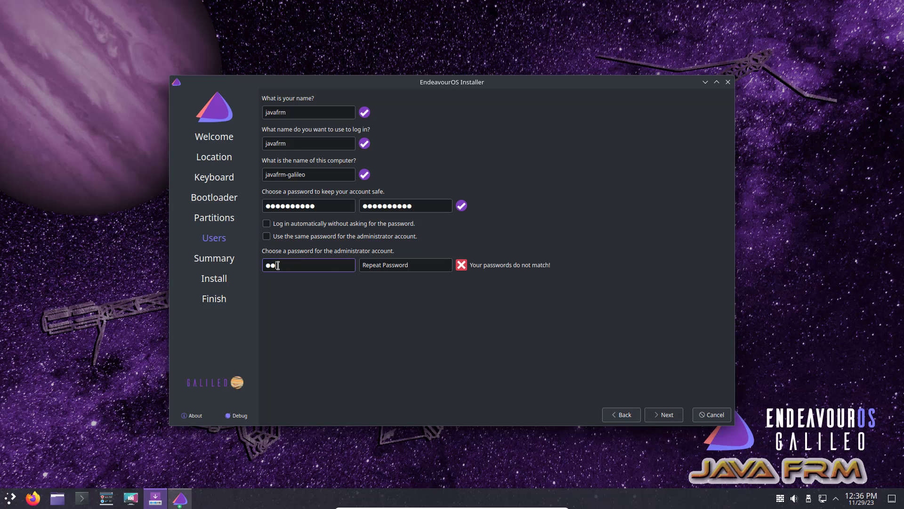
key("Tab")
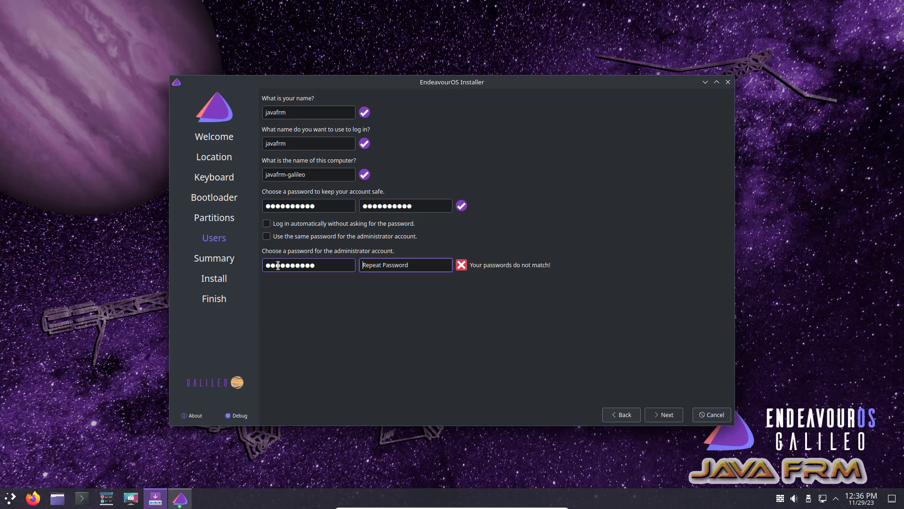
type("••••••••••")
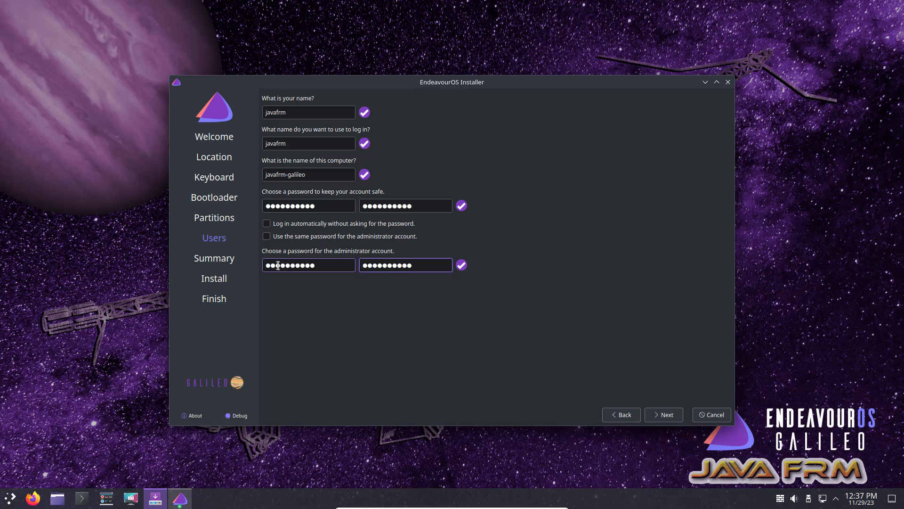
left_click(667, 419)
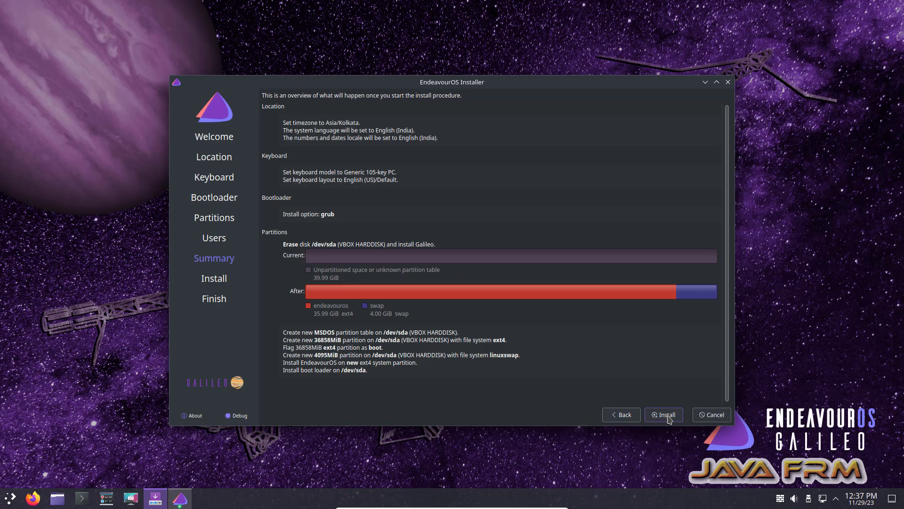
Install EndeavourOS Galileo to the disk and close the finished installer without restarting
left_click(668, 416)
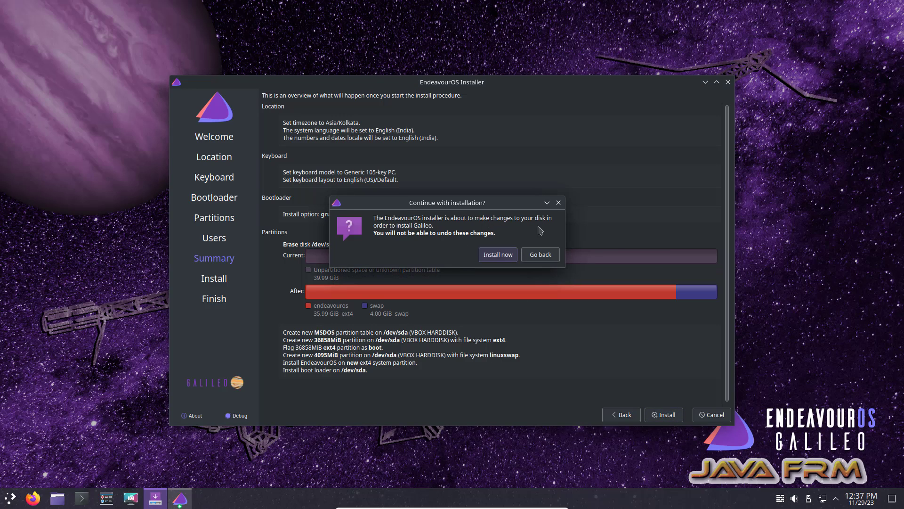
left_click(503, 259)
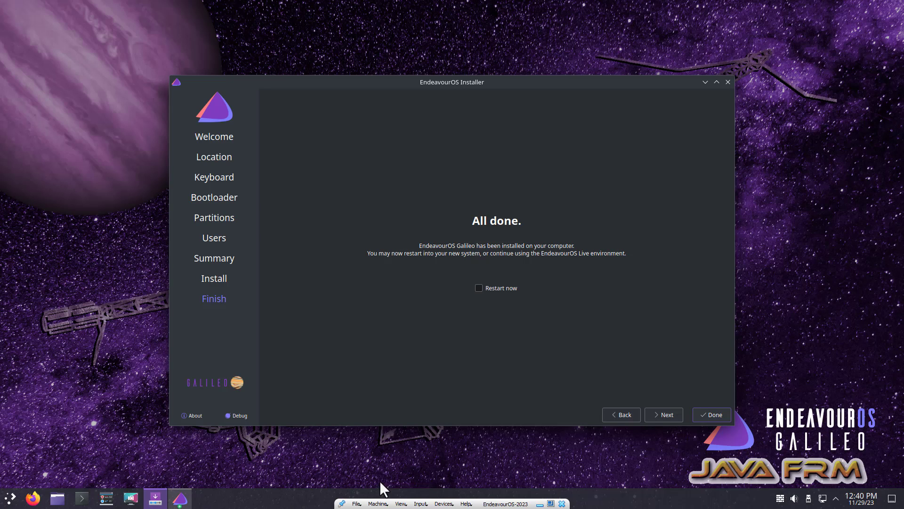
left_click(704, 415)
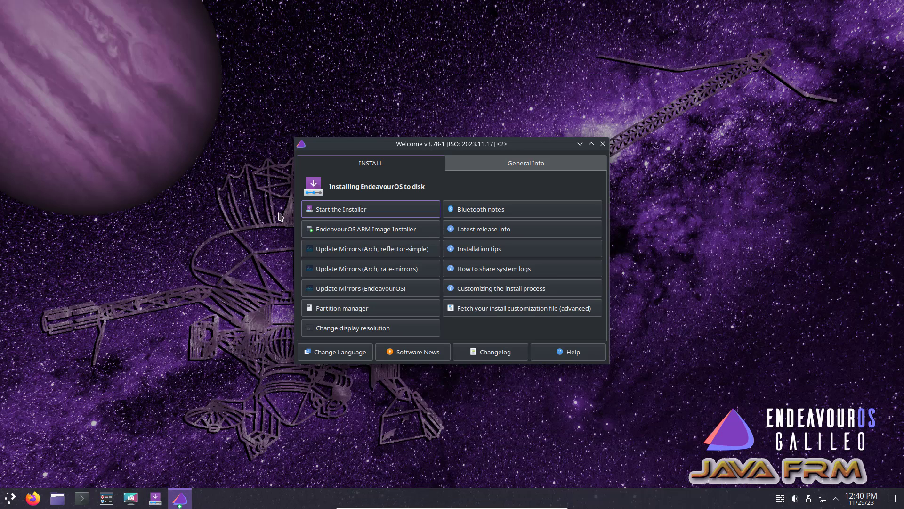
Close the Welcome window and shut down the live session
left_click(603, 144)
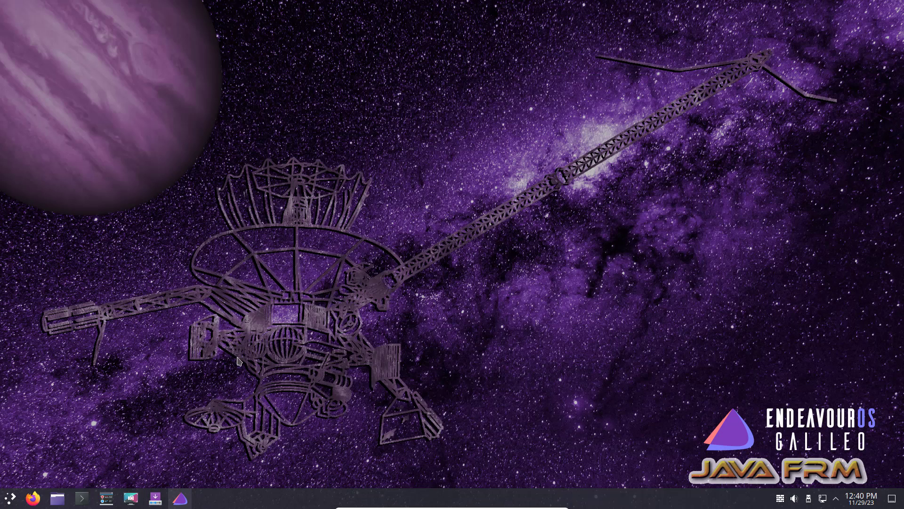
left_click(11, 499)
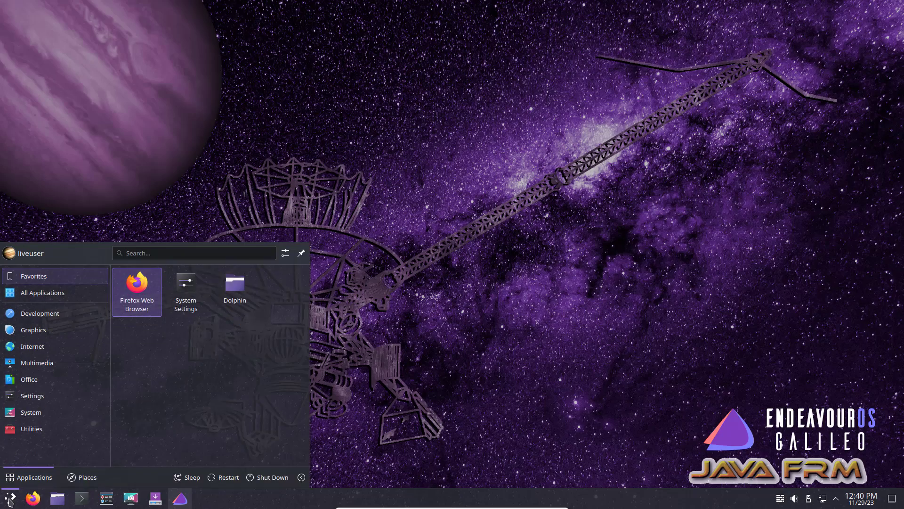
left_click(272, 480)
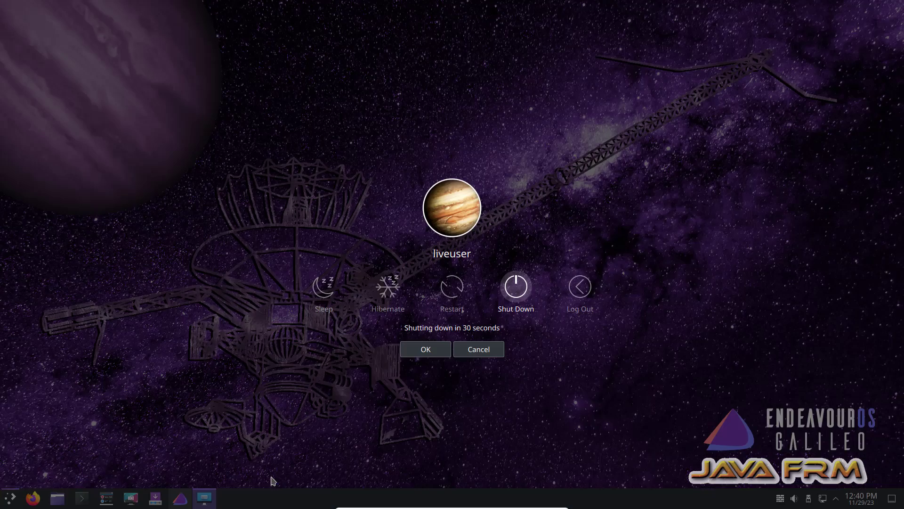
left_click(425, 349)
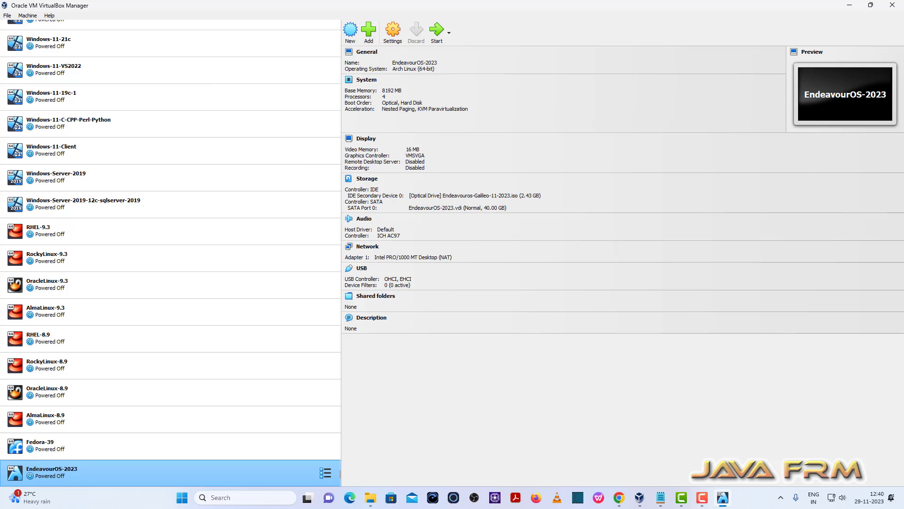
Move Hard Disk above Optical in the boot order of the EndeavourOS-2023 virtual machine and save the settings
left_click(393, 35)
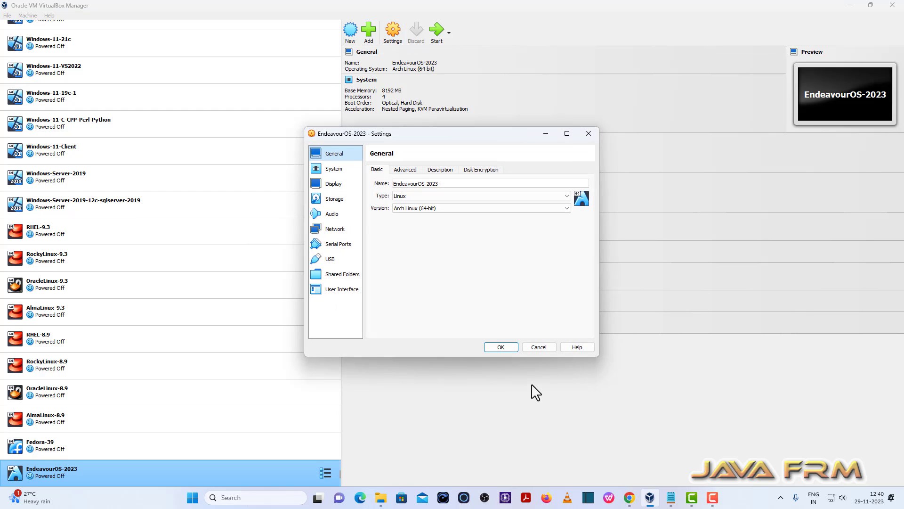
left_click(332, 170)
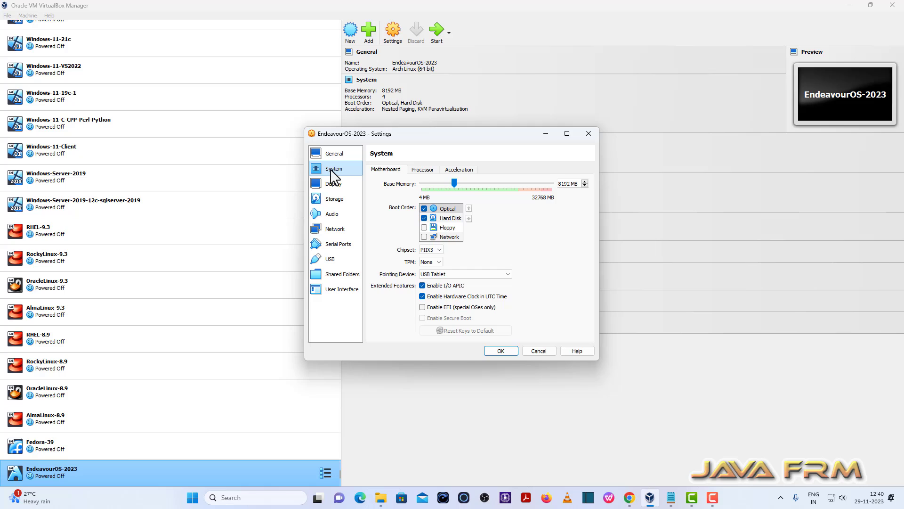
left_click(453, 218)
left_click(469, 207)
left_click(506, 352)
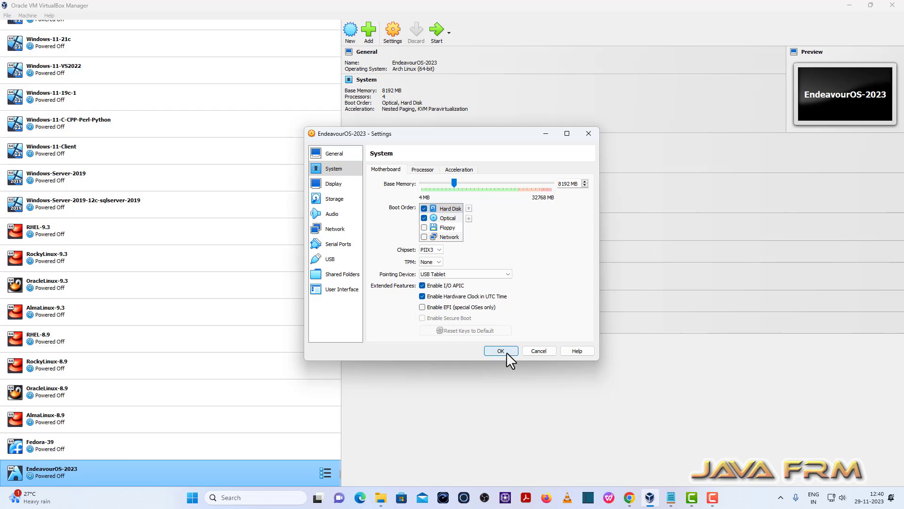
Start the EndeavourOS-2023 virtual machine in full-screen mode and log in with the account password
left_click(437, 37)
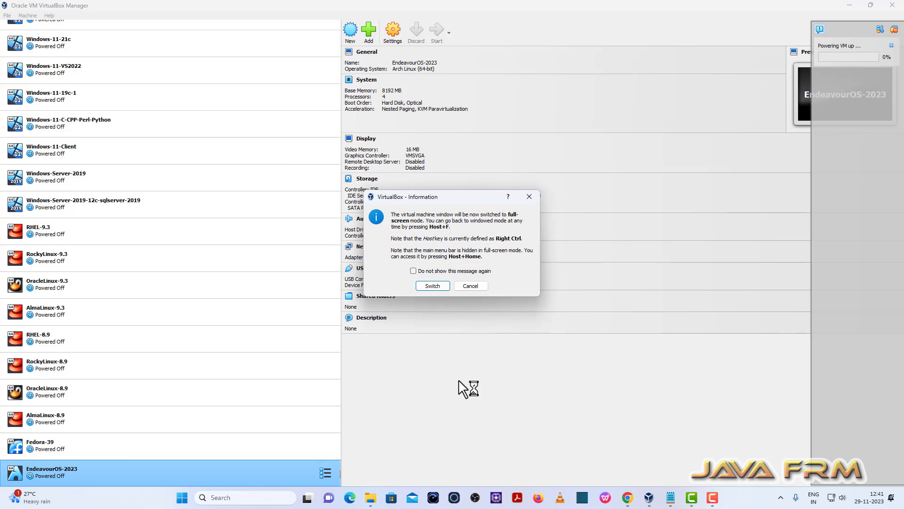
left_click(440, 286)
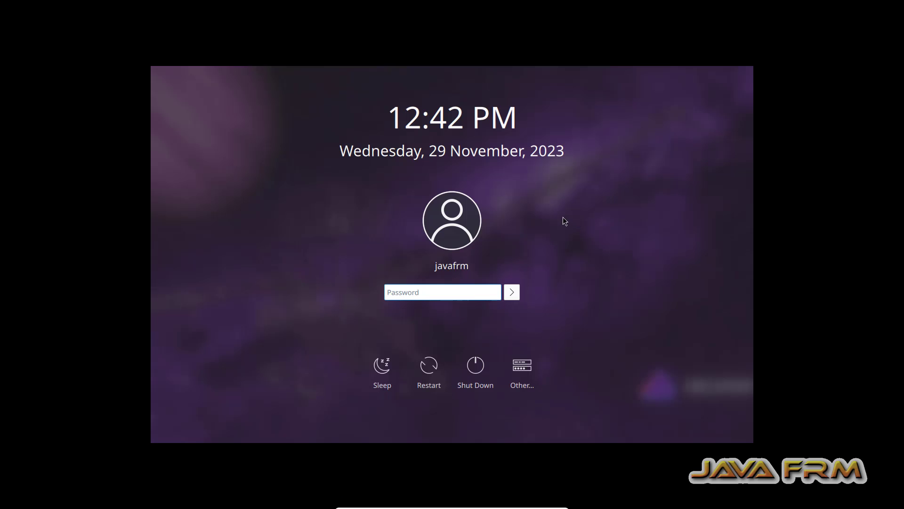
type("●●●●●●●●●●●")
key("Return")
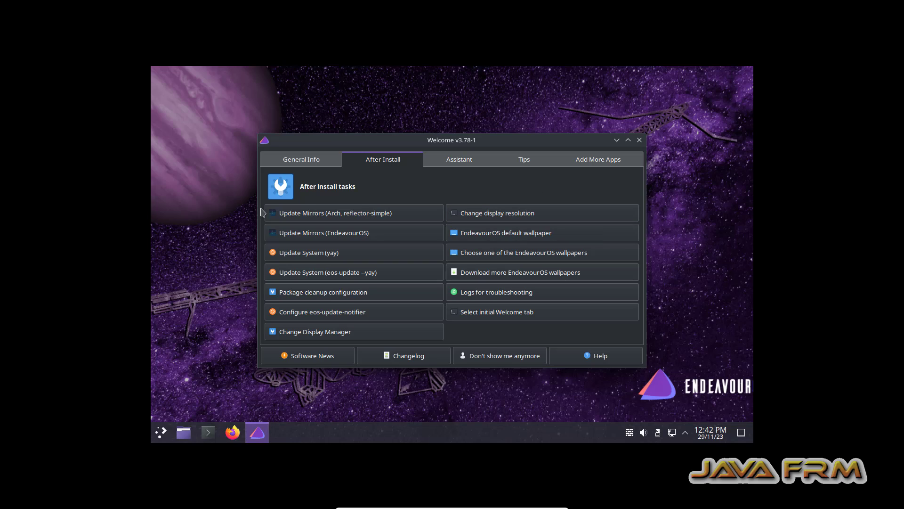
Update the EndeavourOS mirrors, authorise the new mirror list with the root password, and close the Welcome window
left_click(328, 236)
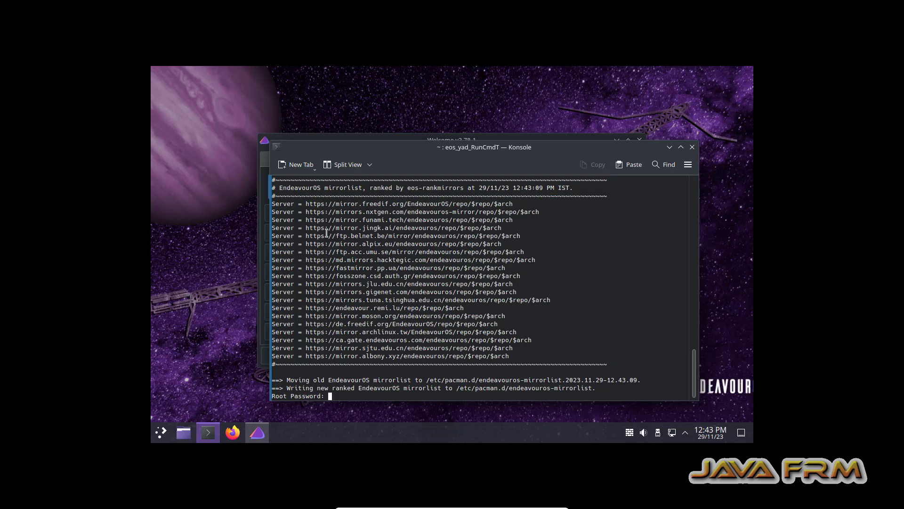
key("Return")
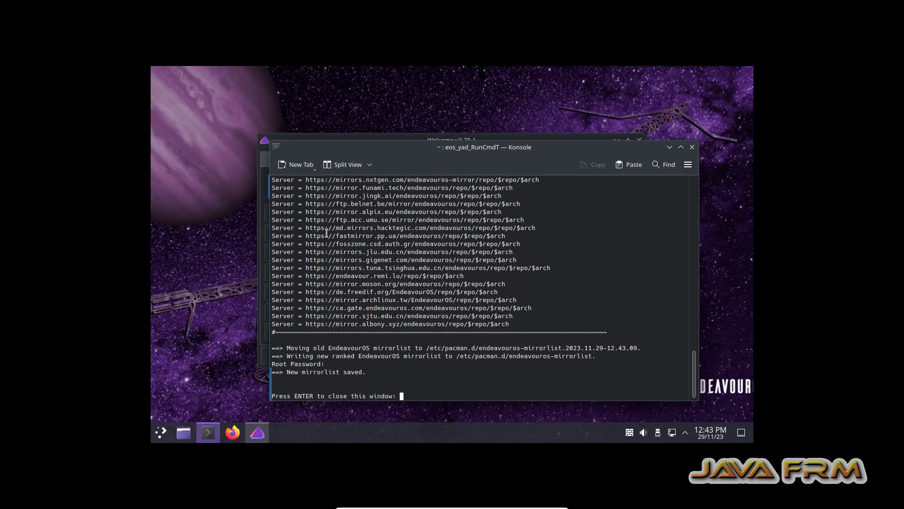
key("Return")
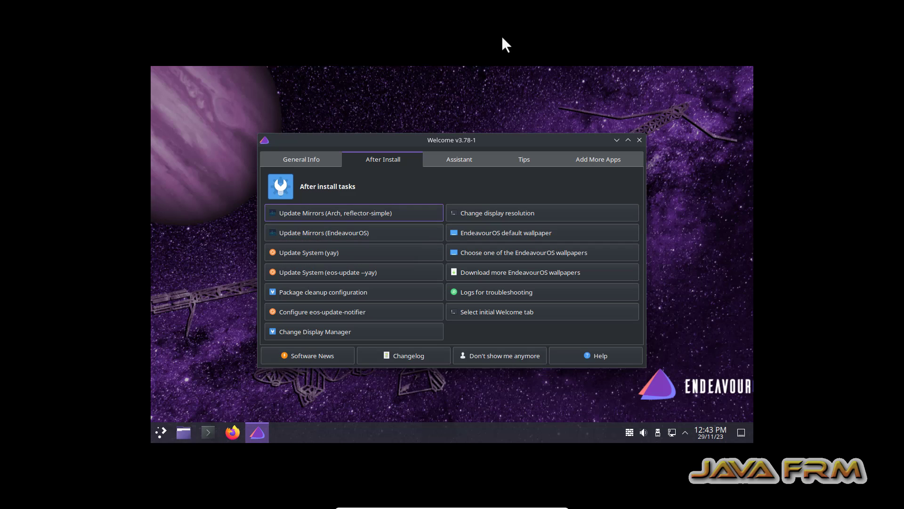
left_click(639, 140)
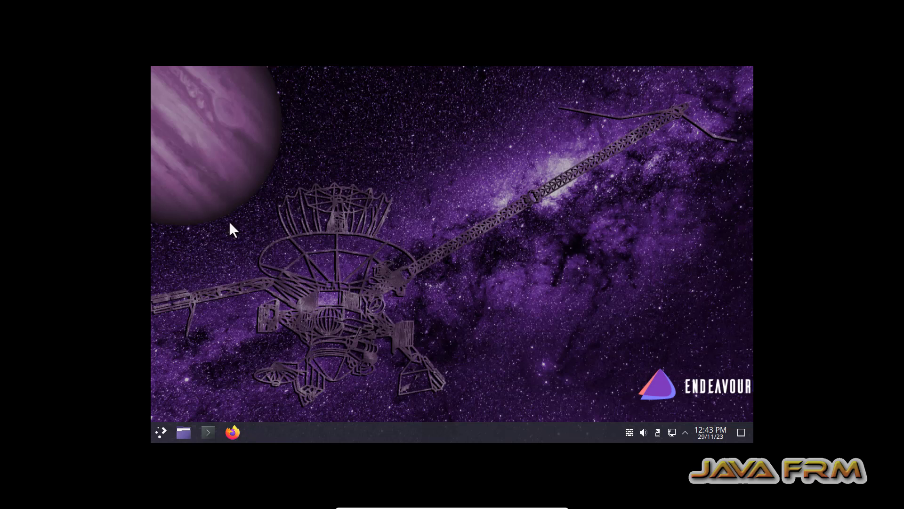
Find and open Display Configuration and enlarge the desktop resolution to fill the screen
left_click(161, 431)
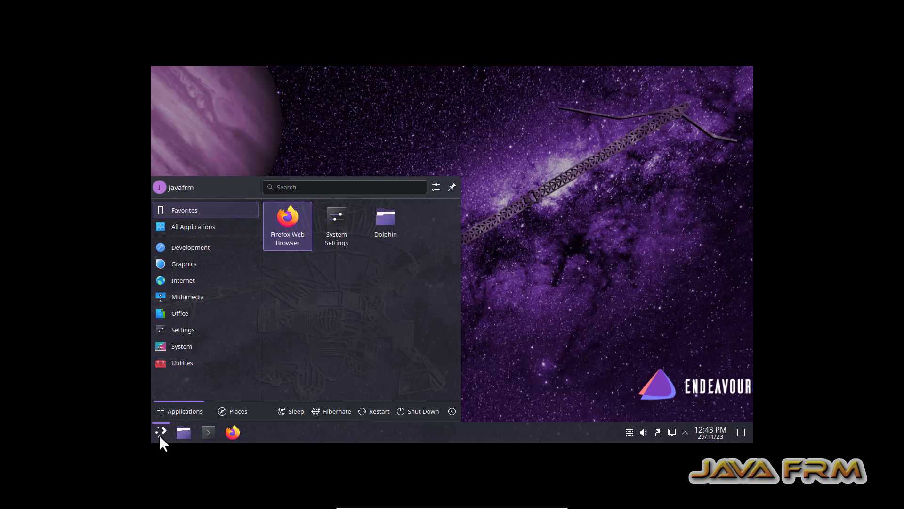
type("displa")
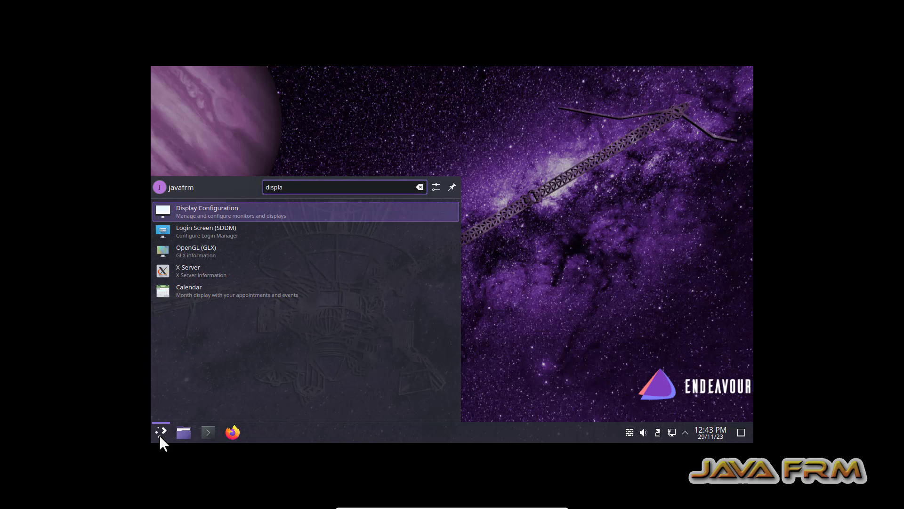
left_click(220, 217)
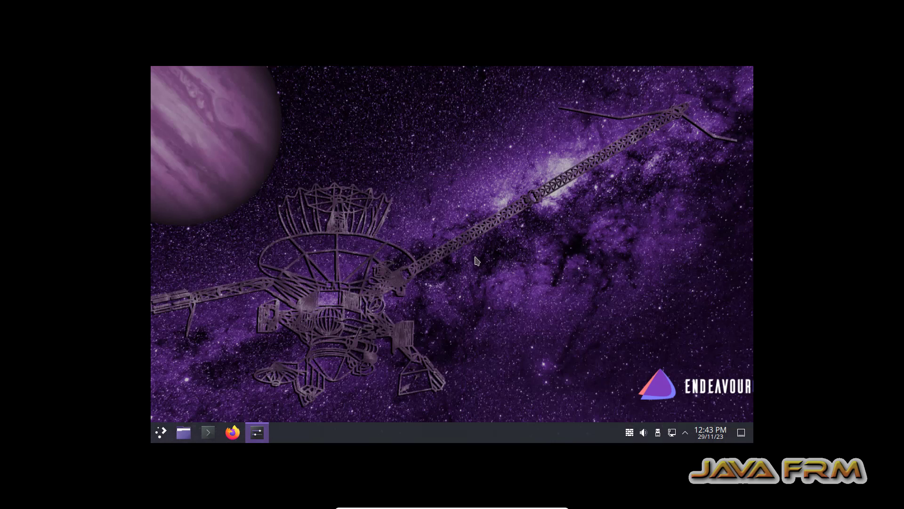
left_click(603, 258)
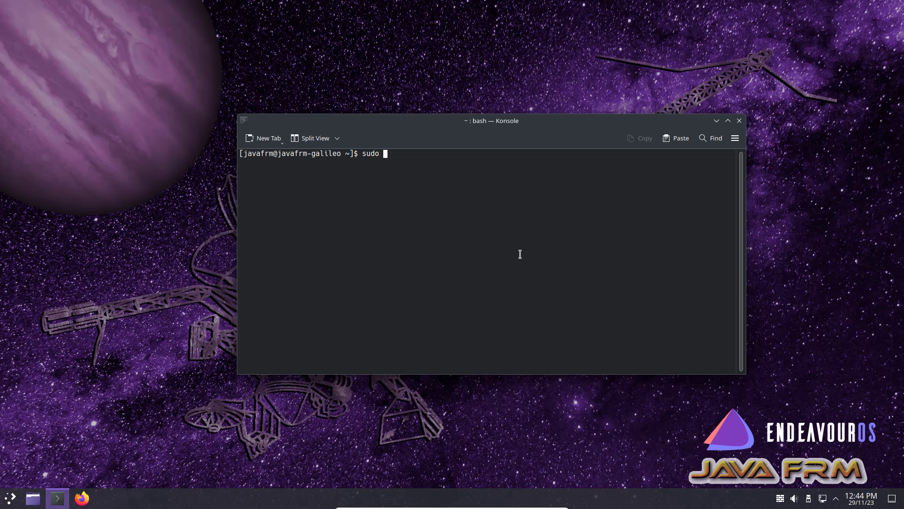
Run sudo pacman -S virtualbox-guest-utils in a terminal with enlarged text, enter the account password, maximize the window, and confirm the installation
key("ctrl+plus")
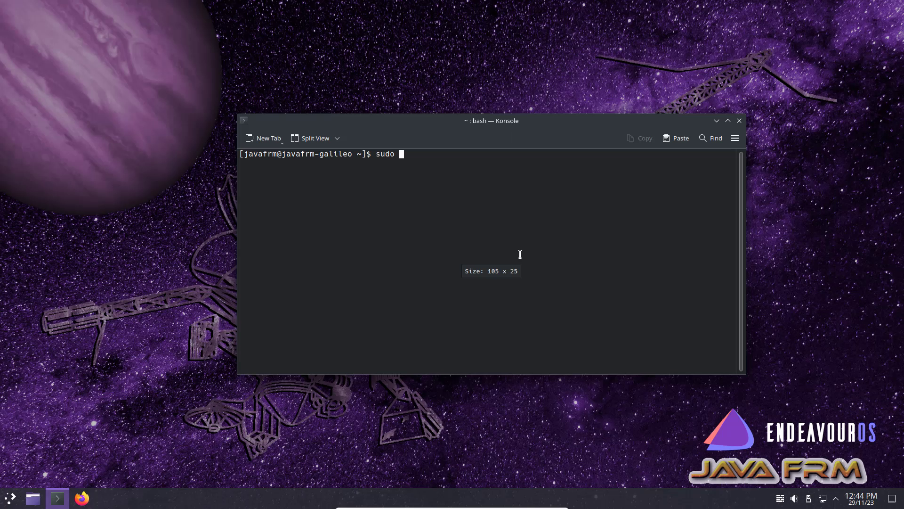
type("pacman -S virtu")
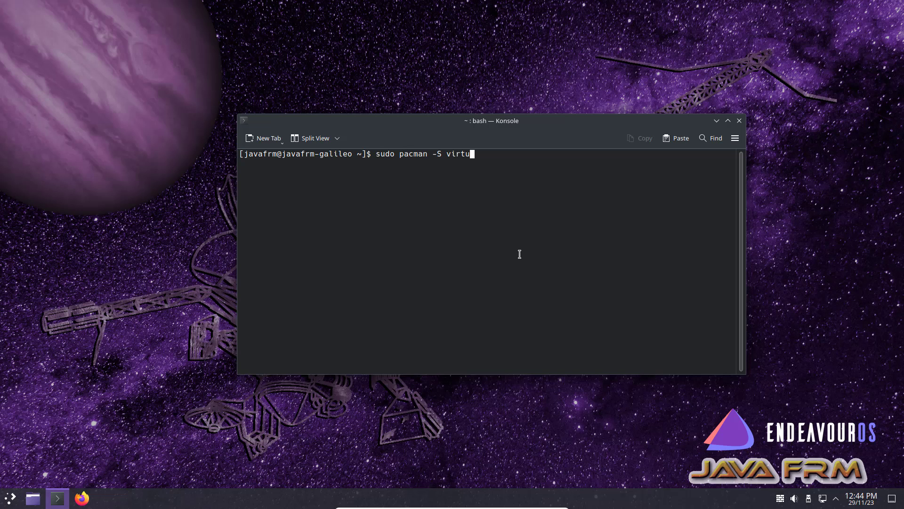
type("albox-guest-utils")
key("Return")
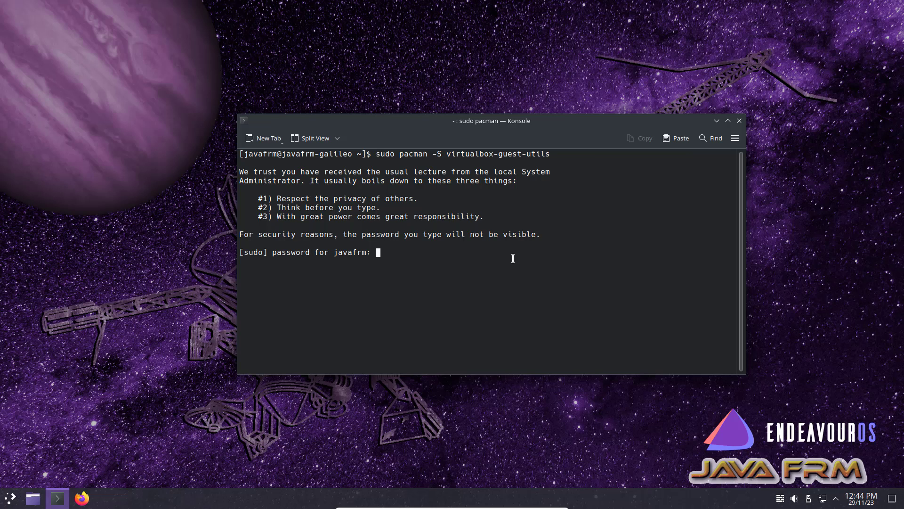
key("Return")
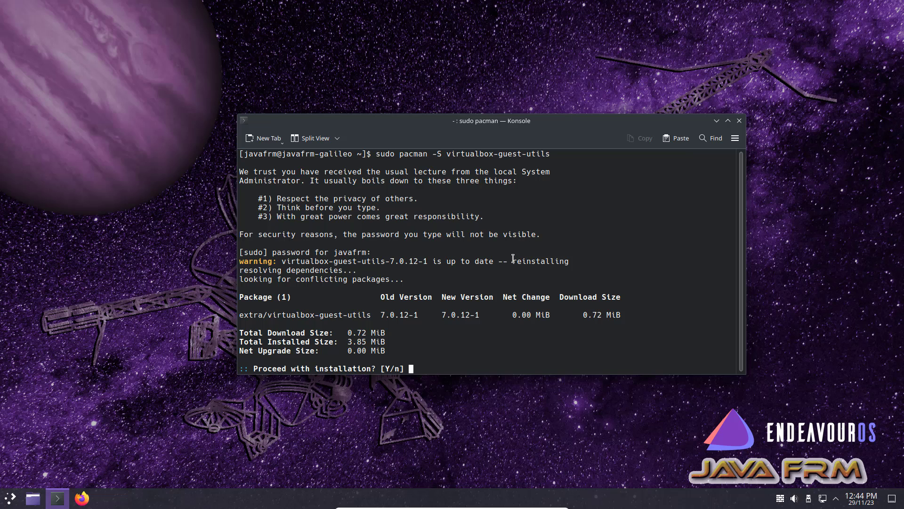
left_click(729, 121)
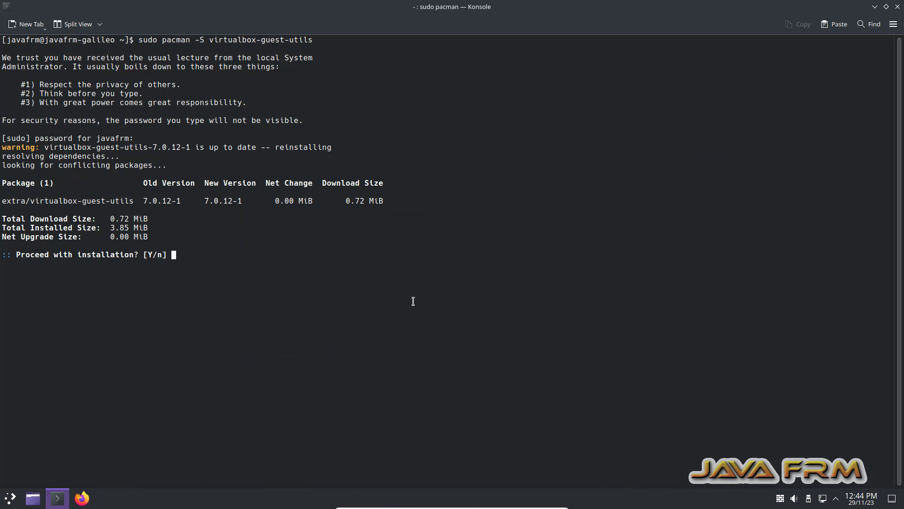
type("y")
key("Return")
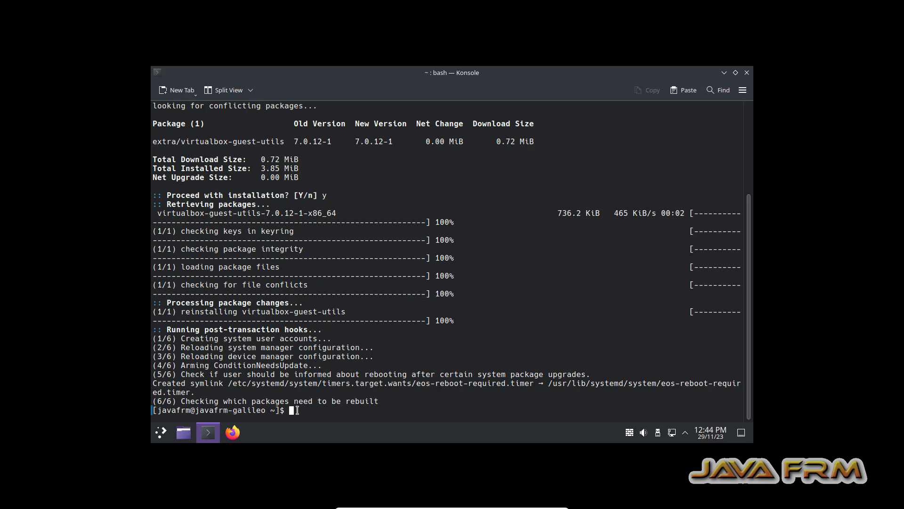
left_click_drag(308, 413, 137, 358)
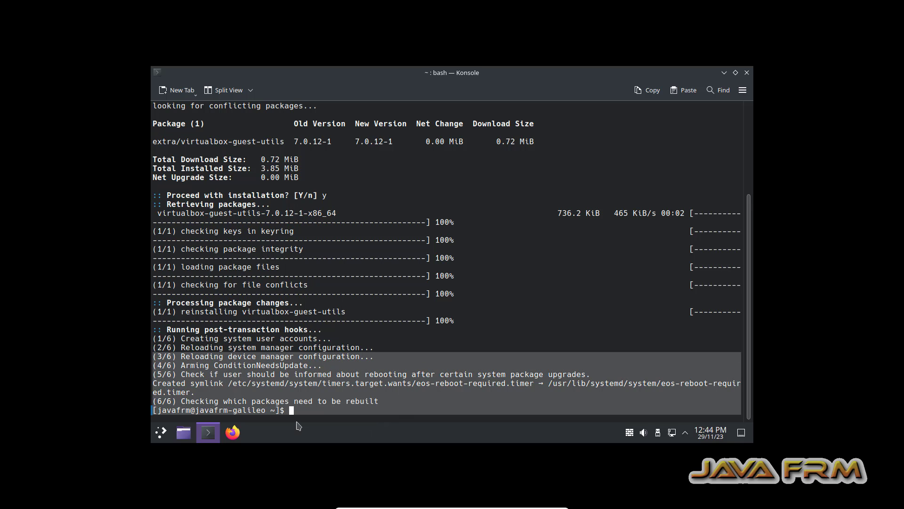
left_click(310, 404)
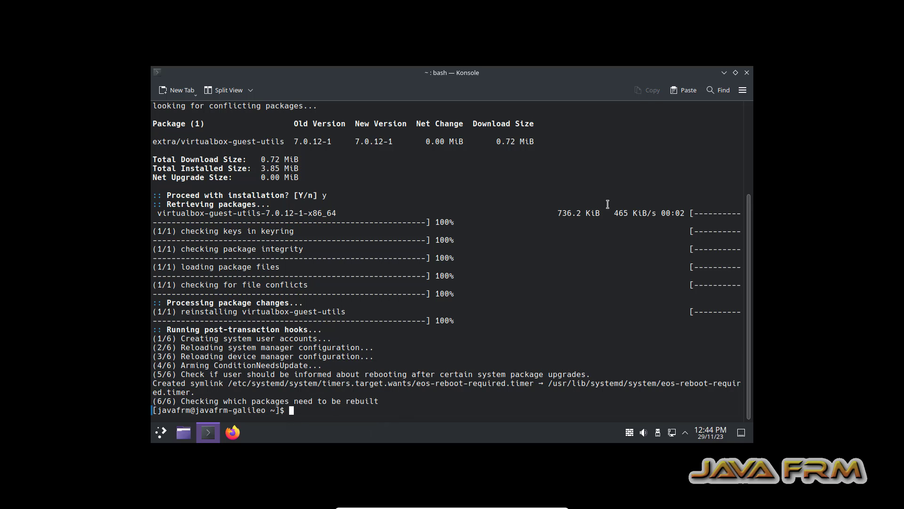
Close the terminal and shut down the installed EndeavourOS system
left_click(747, 73)
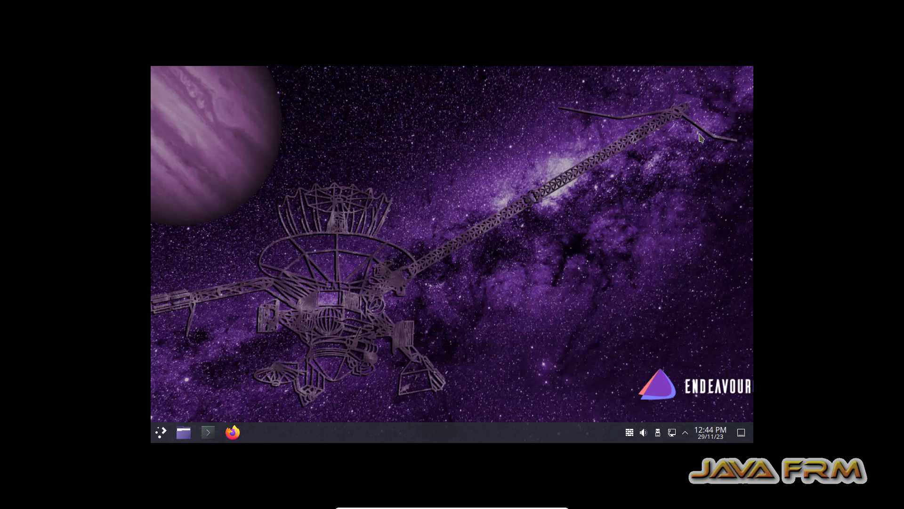
left_click(160, 434)
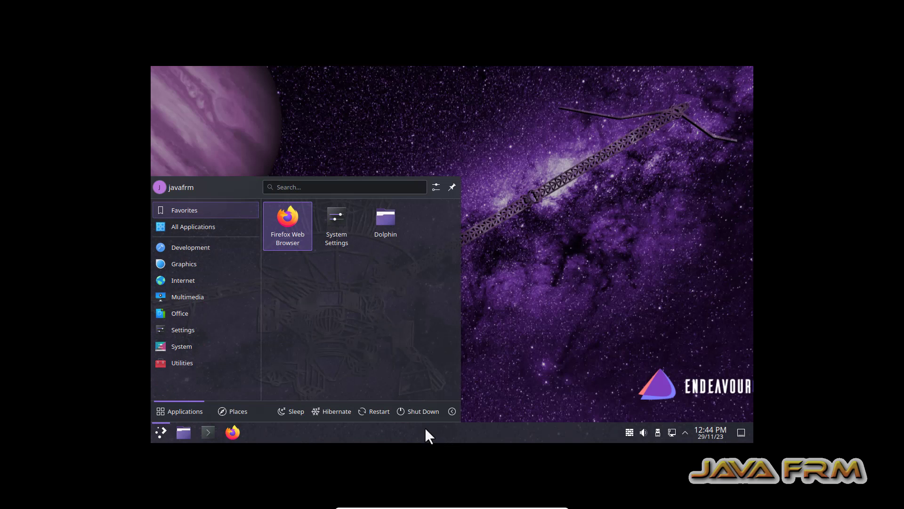
left_click(417, 410)
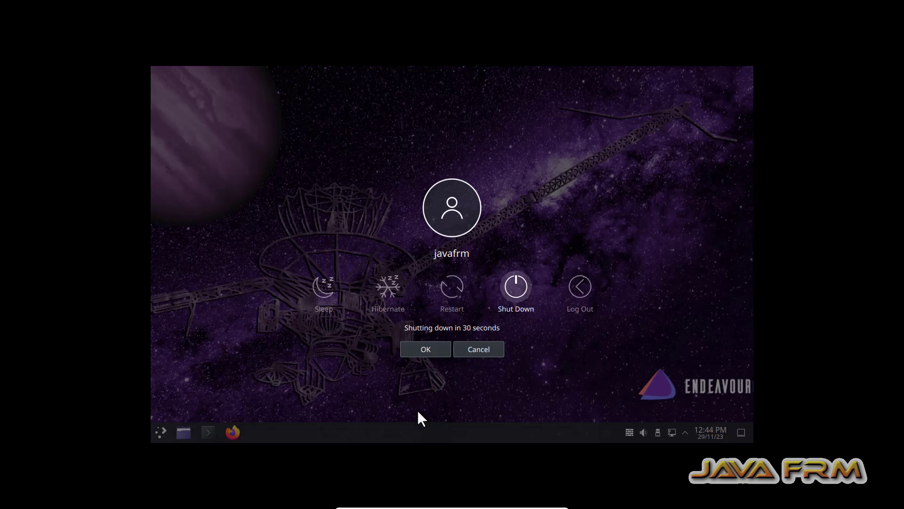
left_click(437, 349)
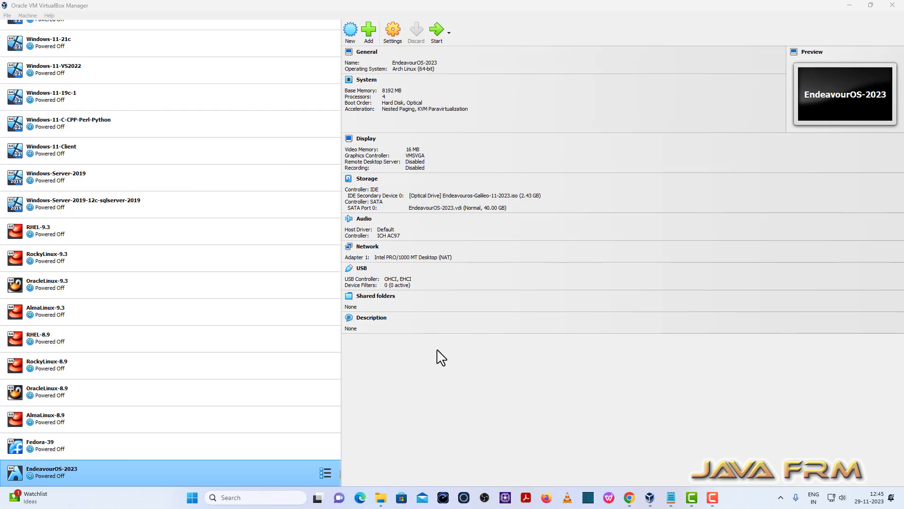
Set both the shared clipboard and drag and drop of the EndeavourOS-2023 virtual machine to Bidirectional
left_click(393, 31)
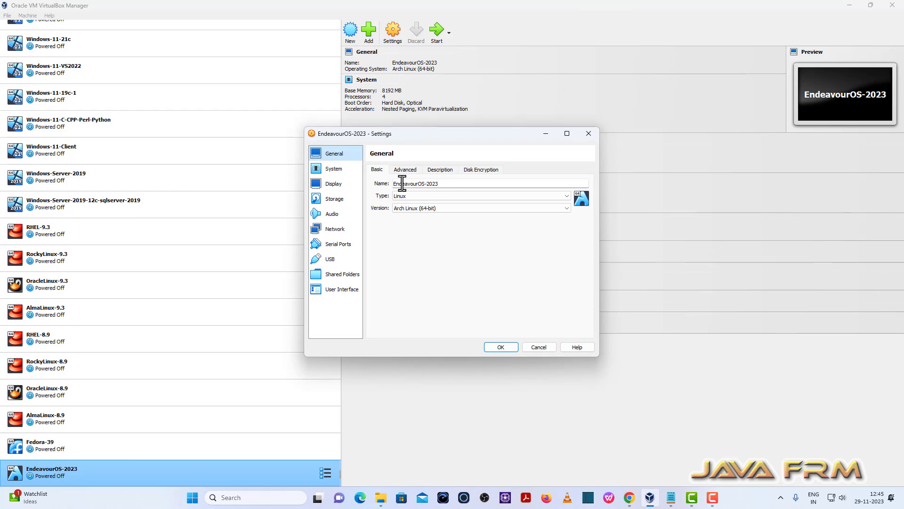
left_click(406, 171)
left_click(433, 197)
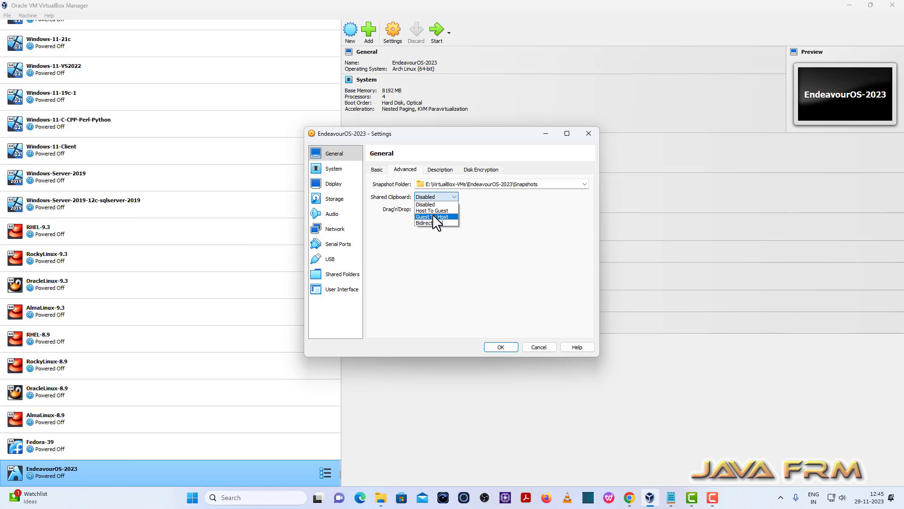
left_click(435, 219)
left_click(432, 210)
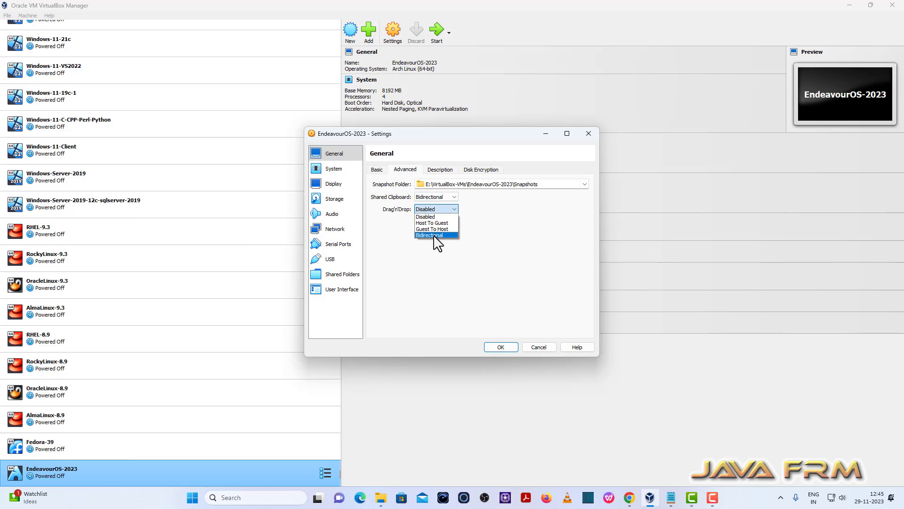
left_click(433, 234)
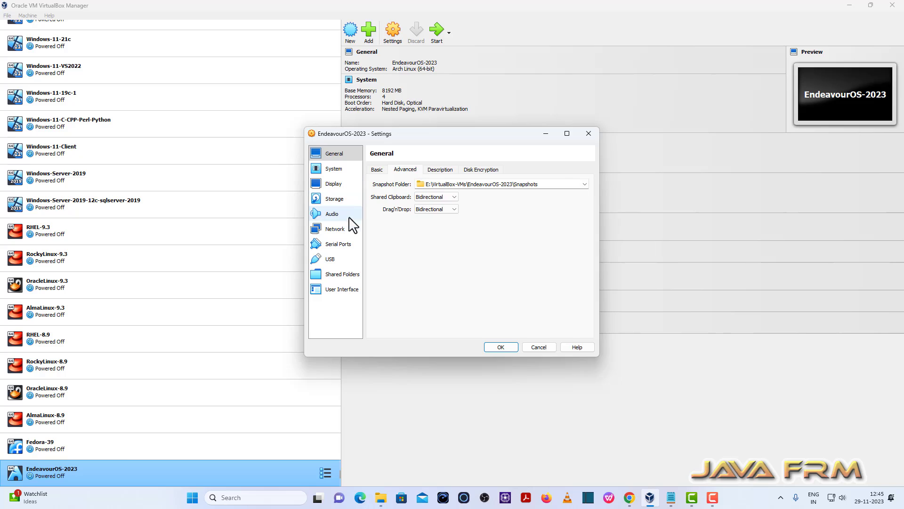
Add a shared folder to the EndeavourOS-2023 machine using the host folder D:\Linux-ISO-2022 as its path
left_click(346, 275)
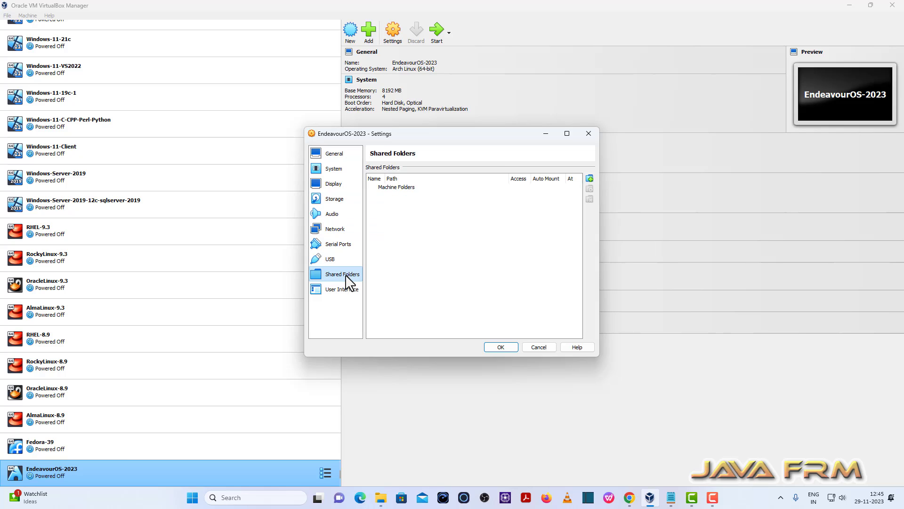
left_click(589, 179)
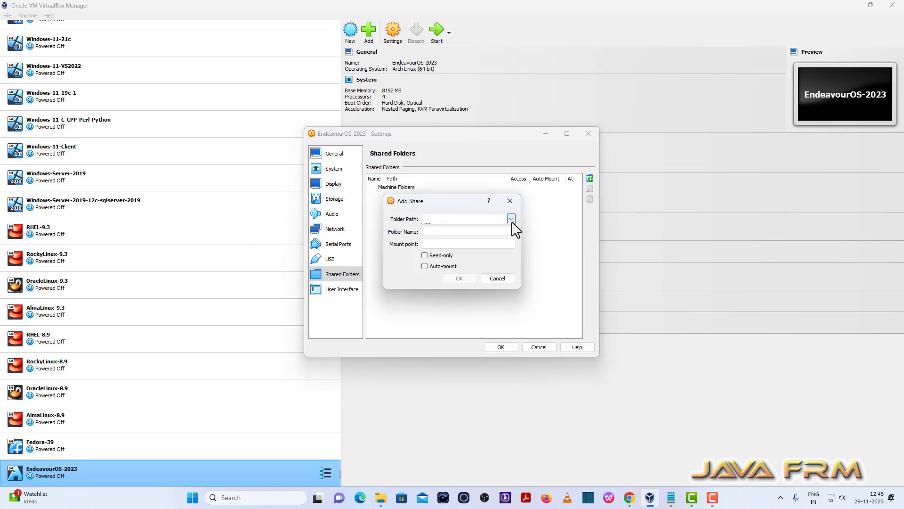
left_click(511, 219)
left_click(475, 235)
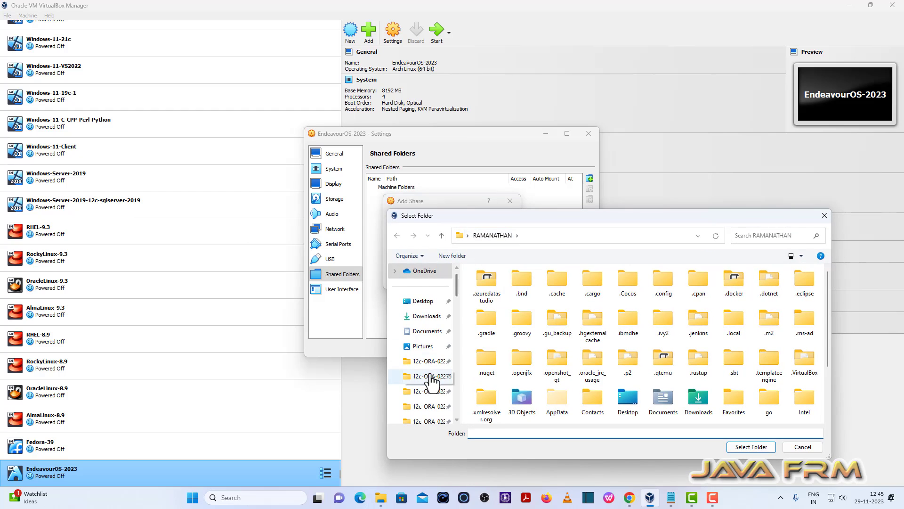
scroll(430, 393, "down", 3)
scroll(430, 398, "down", 2)
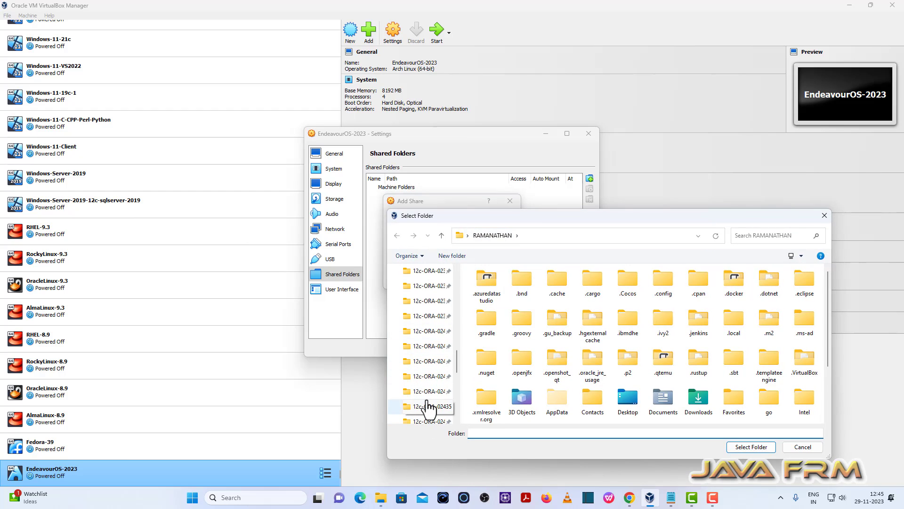
scroll(428, 404, "down", 5)
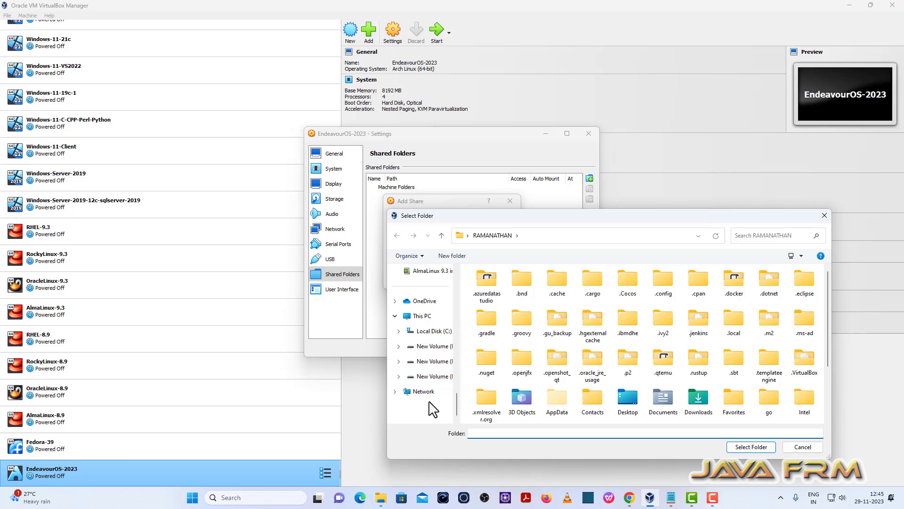
left_click(434, 346)
scroll(501, 390, "down", 5)
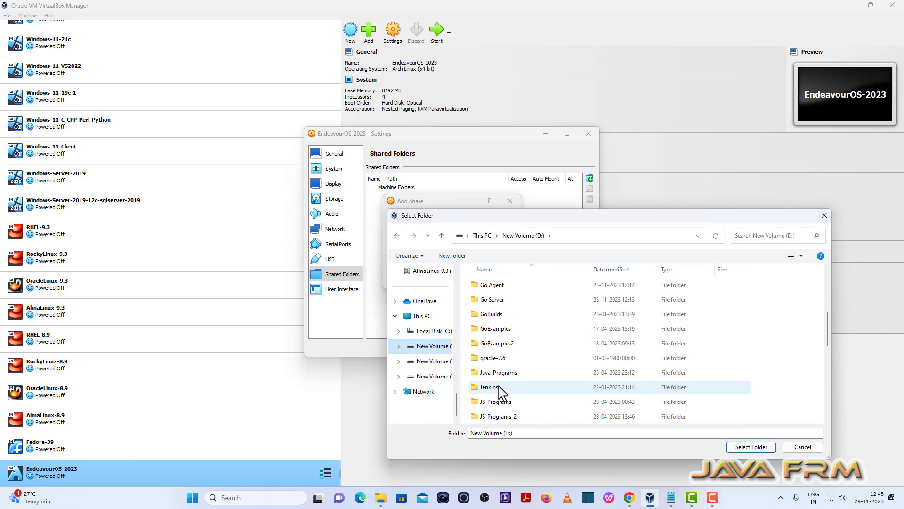
scroll(498, 390, "down", 2)
left_click(509, 345)
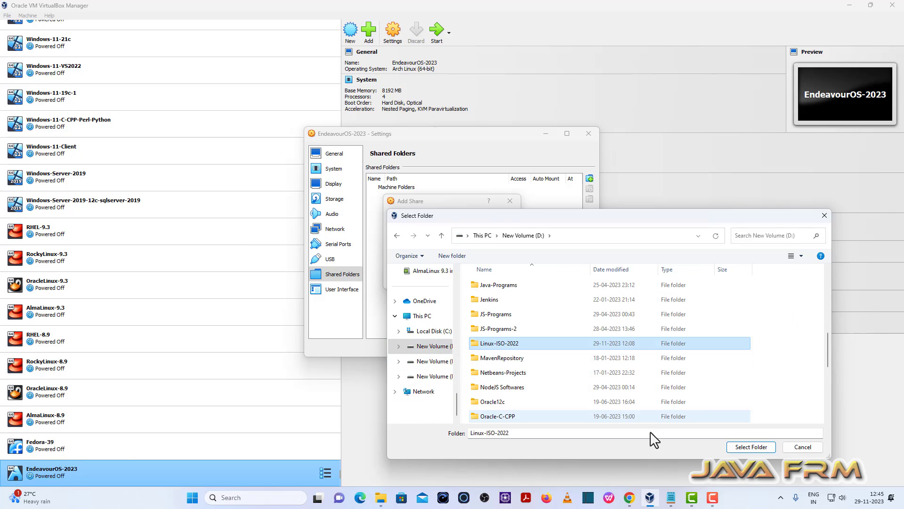
left_click(749, 446)
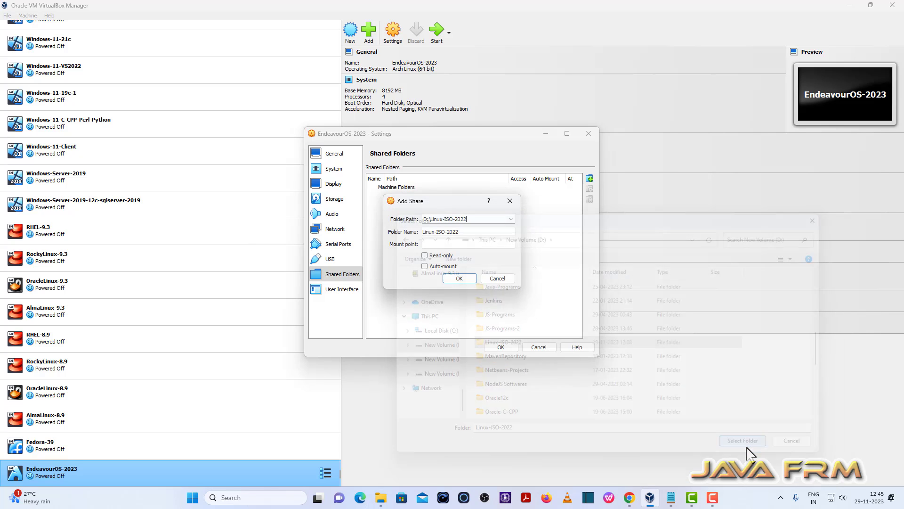
Enable Auto-mount for the Linux-ISO-2022 share, add it, and save the machine settings
left_click(425, 267)
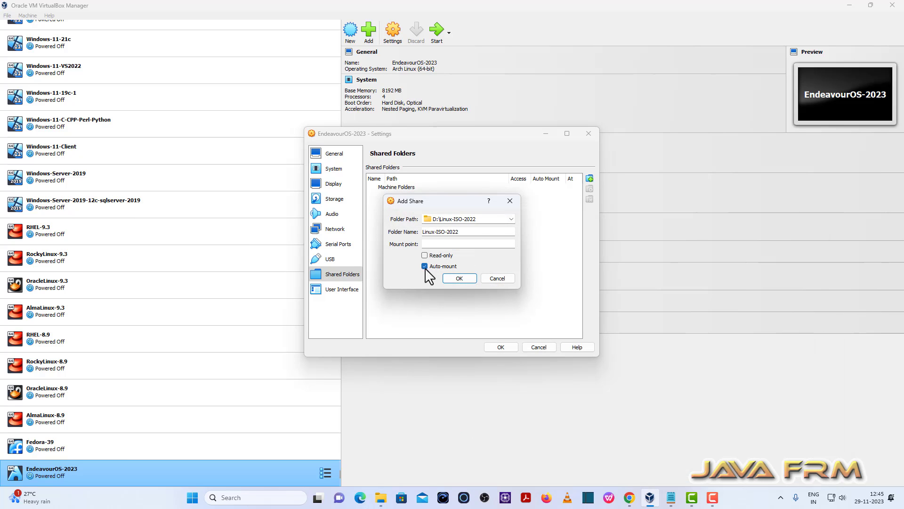
left_click(460, 278)
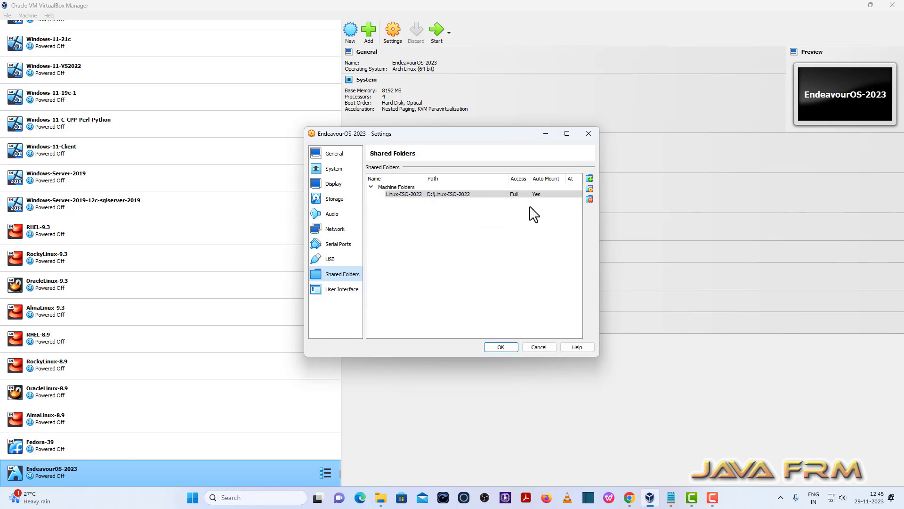
left_click(500, 348)
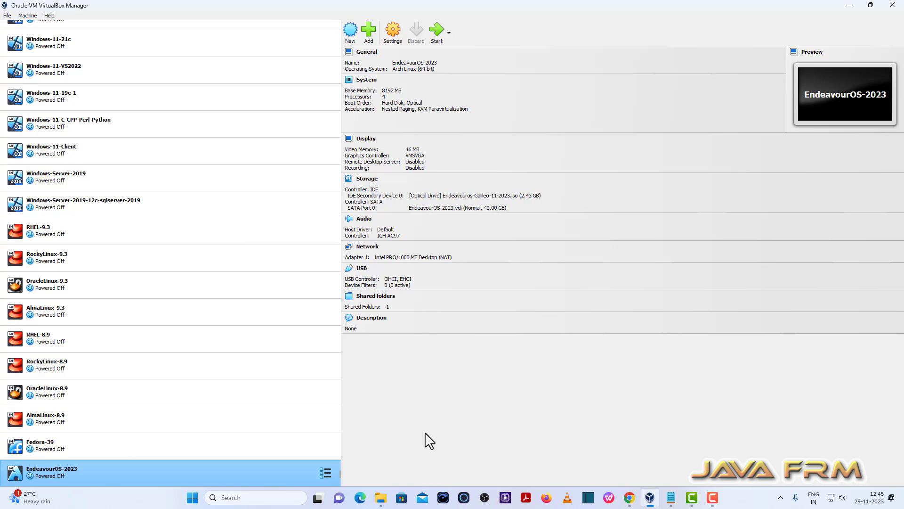
Start the EndeavourOS-2023 virtual machine in full-screen mode and run df -kh in a terminal with enlarged text
left_click(437, 31)
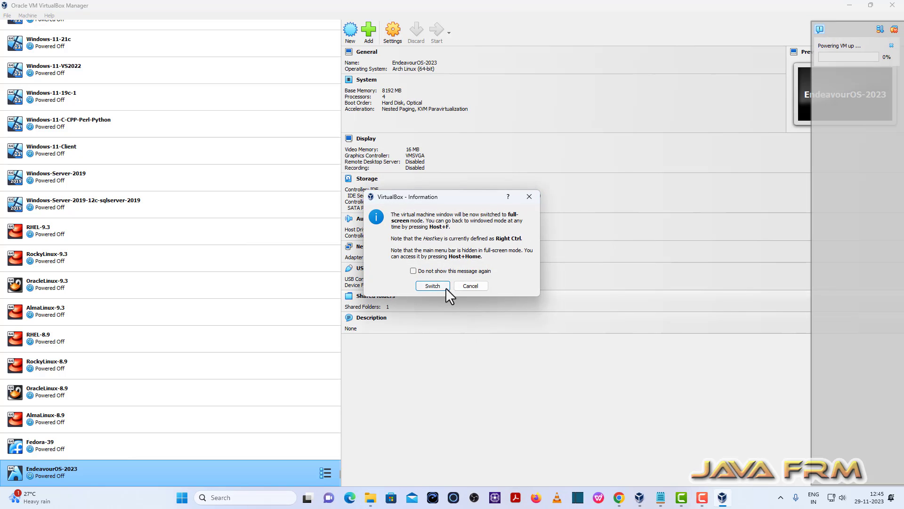
left_click(443, 284)
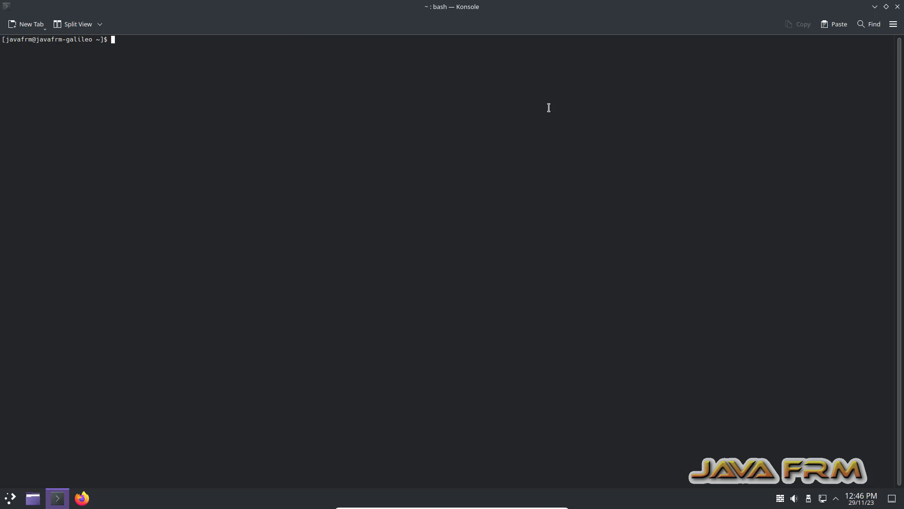
key("ctrl+plus")
key("ctrl+plus")
key("ctrl+plus")
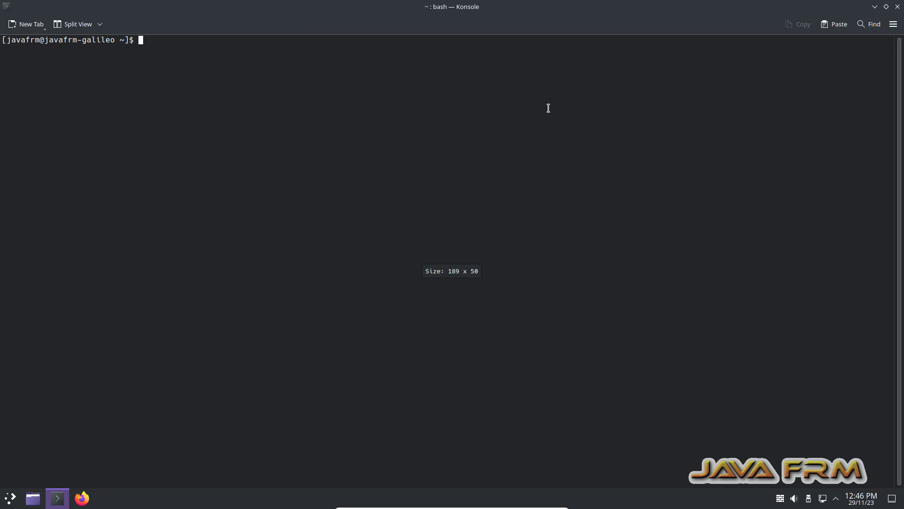
type("df ")
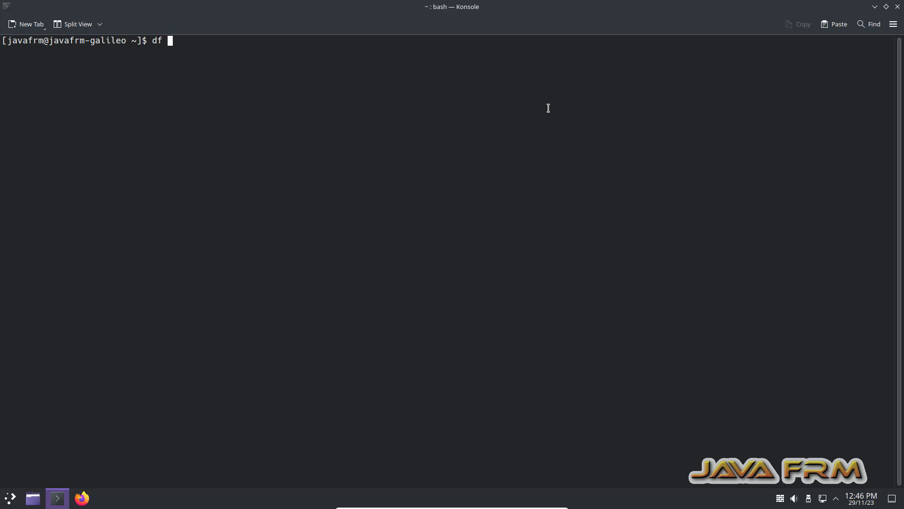
type("-kh")
key("Return")
key("Return")
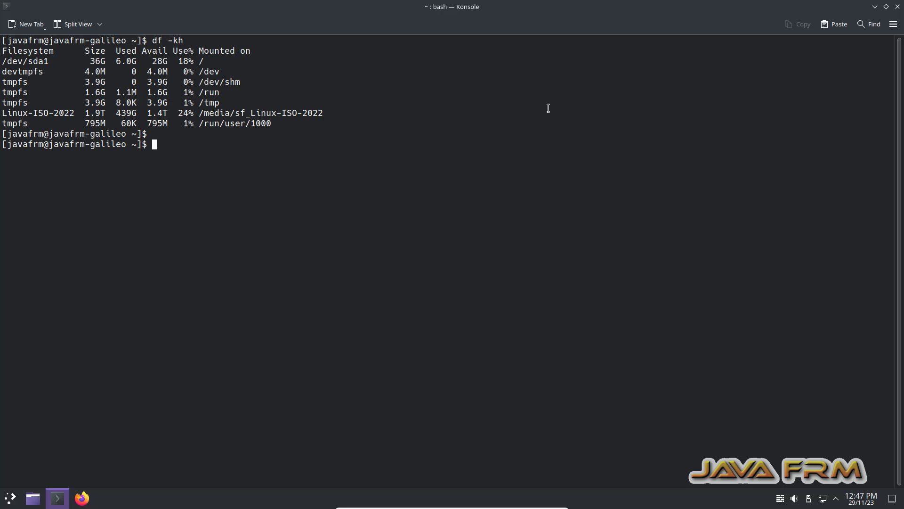
List the files matching /etc/eos- and display the contents of /etc/eos-log-tool.conf with cat
type("cat /etc/eos-")
key("Tab")
key("Tab")
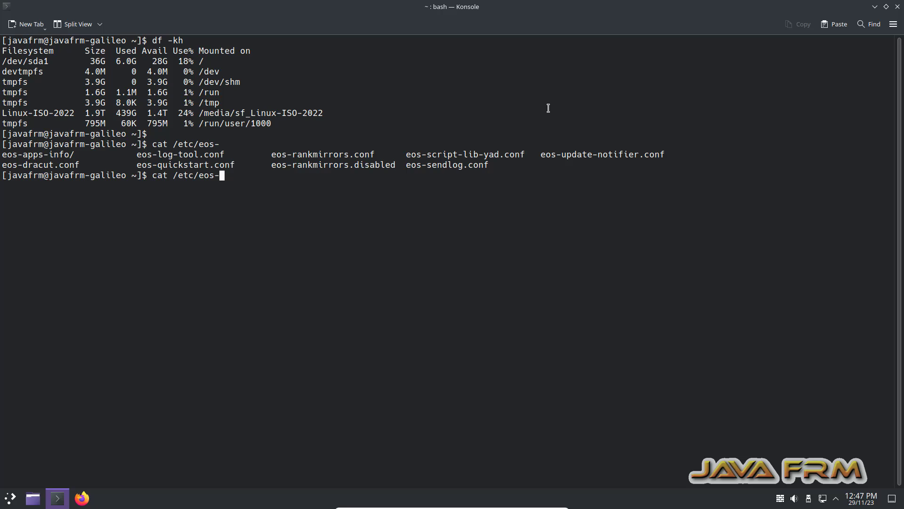
type("apps")
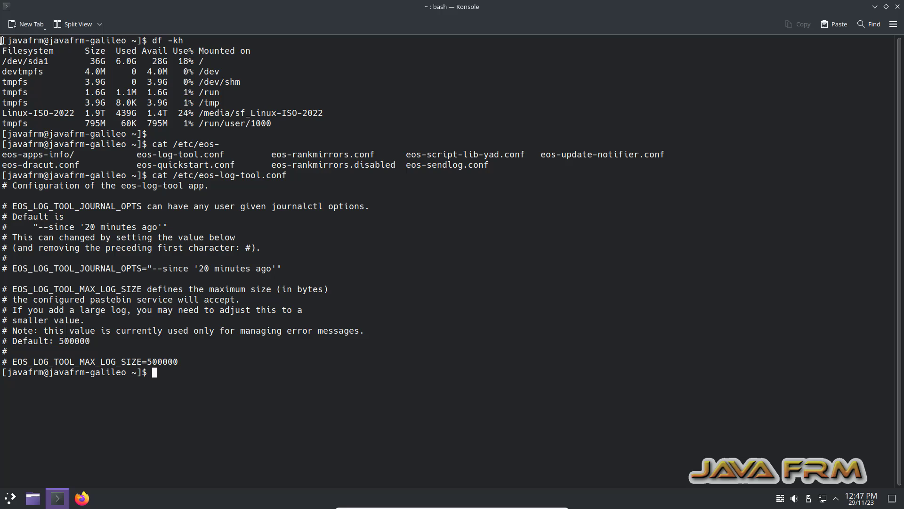
Copy the entire terminal output, from the df -kh command to the last prompt
left_click_drag(1, 40, 173, 379)
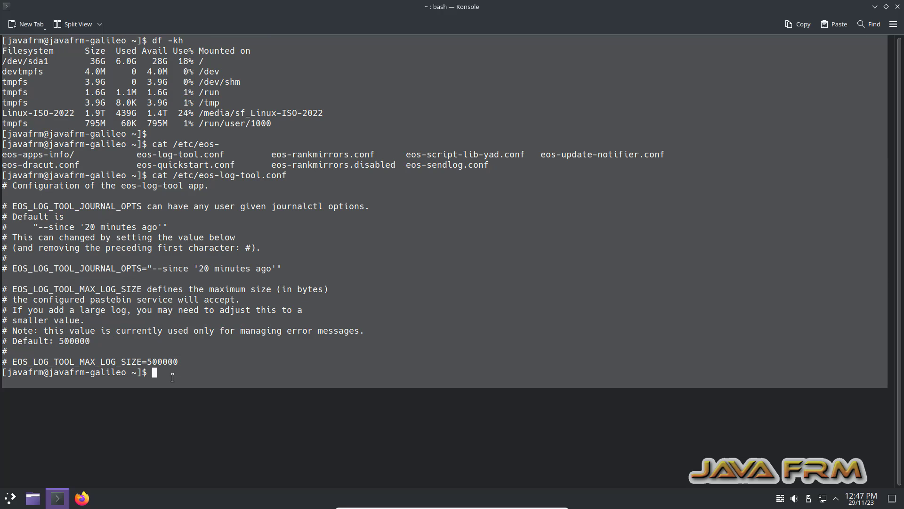
right_click(159, 182)
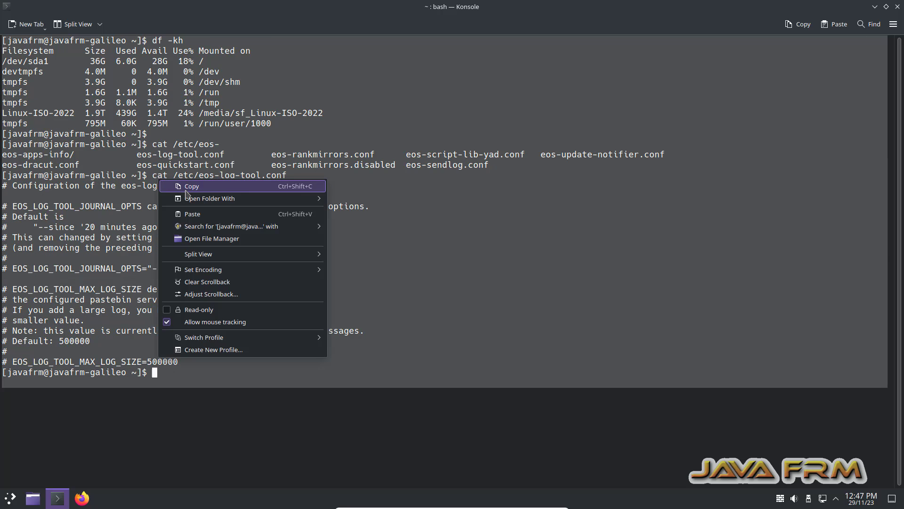
left_click(216, 187)
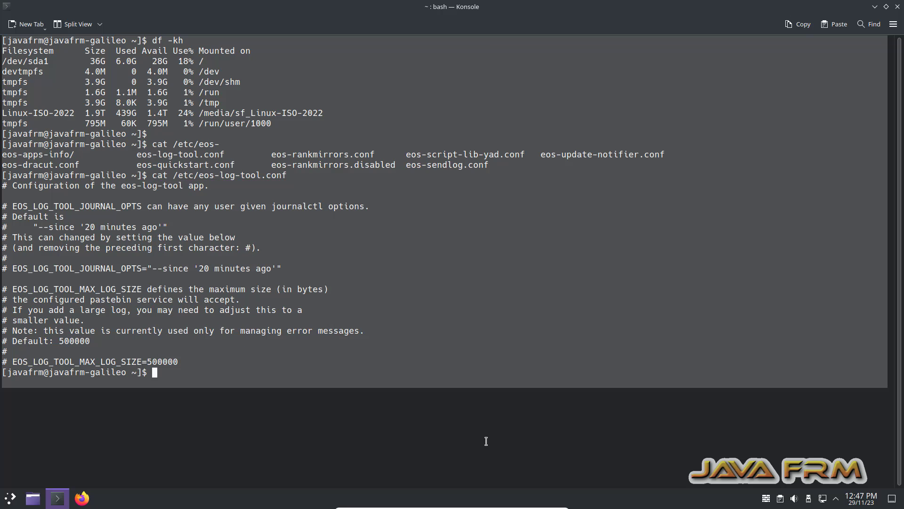
Minimize the virtual machine, paste the copied output into a new Notepad tab on the host, and maximize Notepad
mouse_move(537, 507)
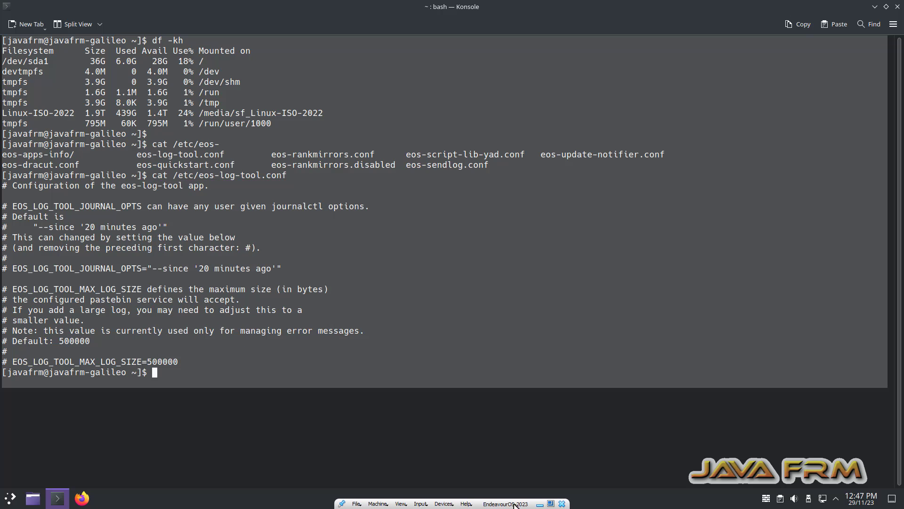
left_click(539, 503)
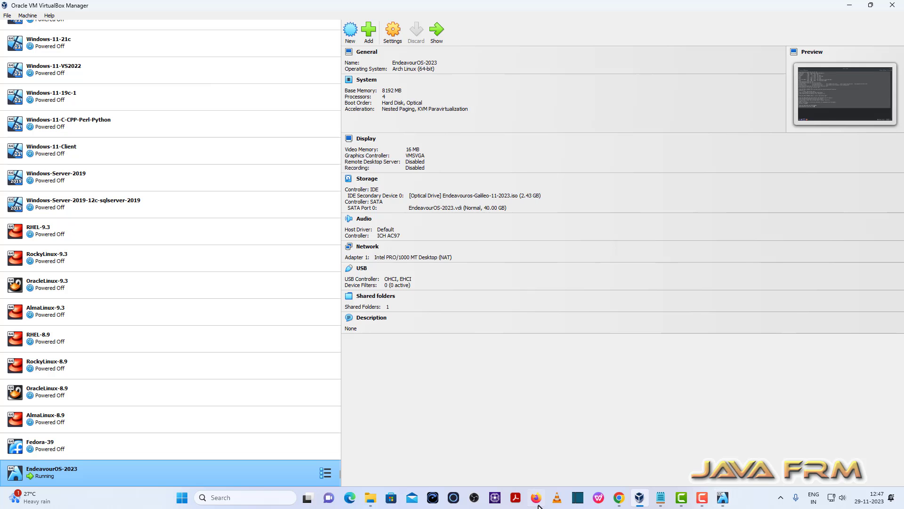
left_click(662, 499)
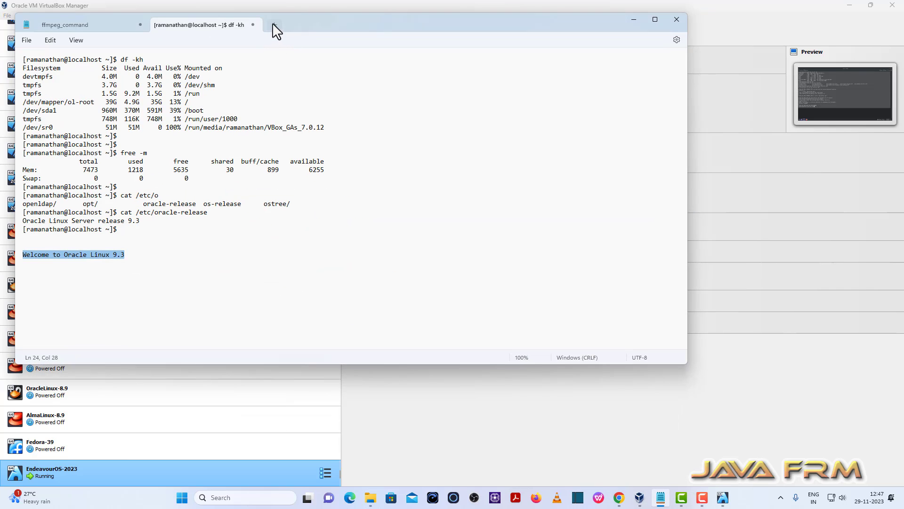
left_click(274, 25)
right_click(243, 89)
left_click(280, 160)
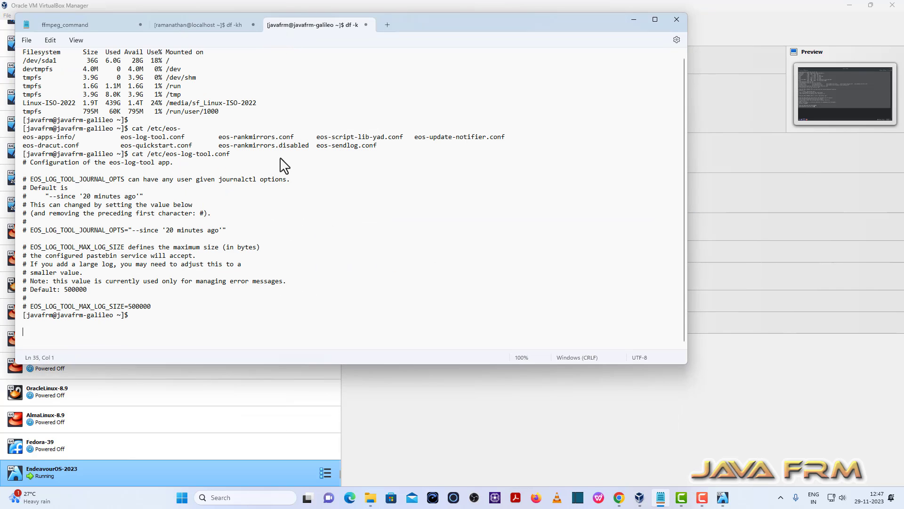
double_click(538, 23)
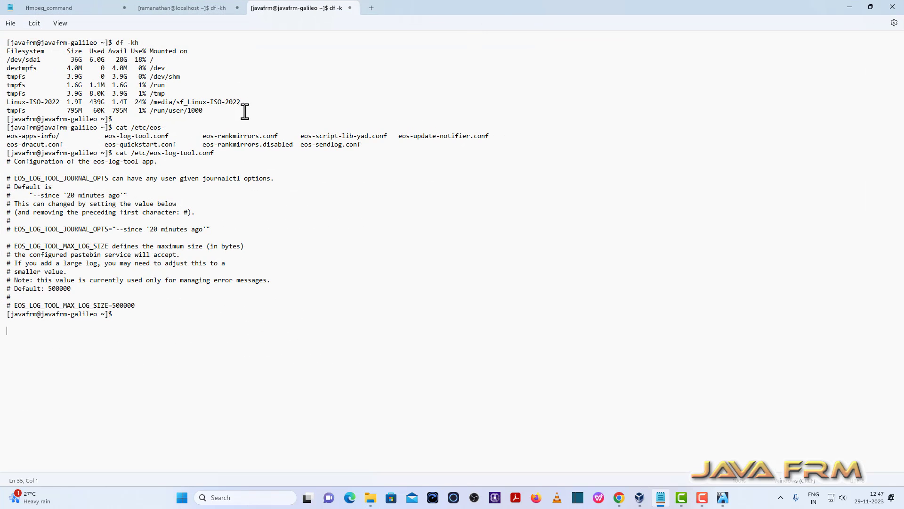
Write "Welcome to EOS Galileo" below the pasted output in Notepad and copy that line
left_click_drag(40, 132, 212, 169)
left_click(182, 320)
left_click(132, 317)
left_click_drag(7, 331, 124, 345)
right_click(89, 340)
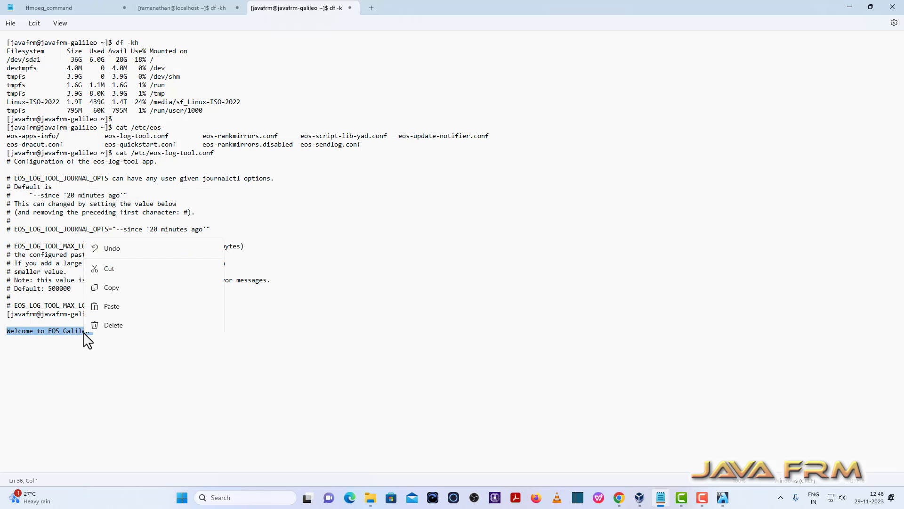
left_click(121, 191)
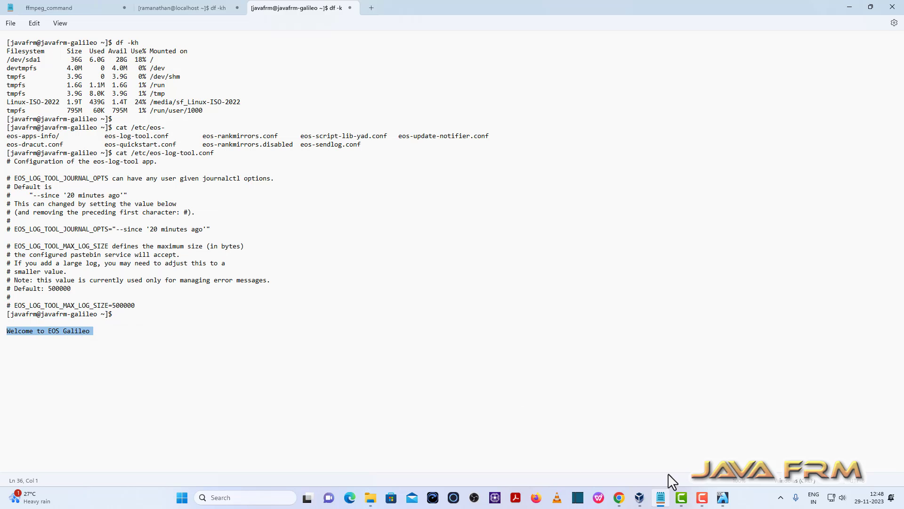
Return to the EndeavourOS virtual machine, paste the copied welcome line at the terminal prompt, and submit it
left_click(723, 498)
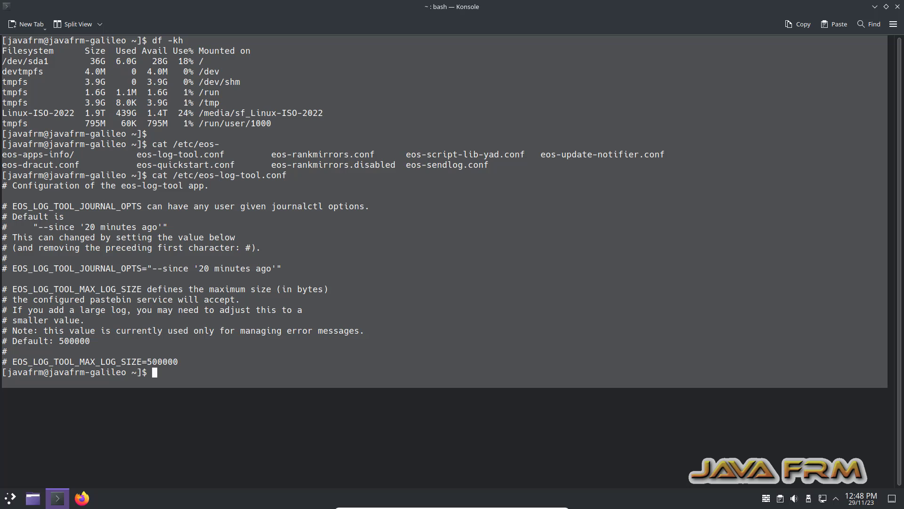
left_click(294, 314)
right_click(269, 378)
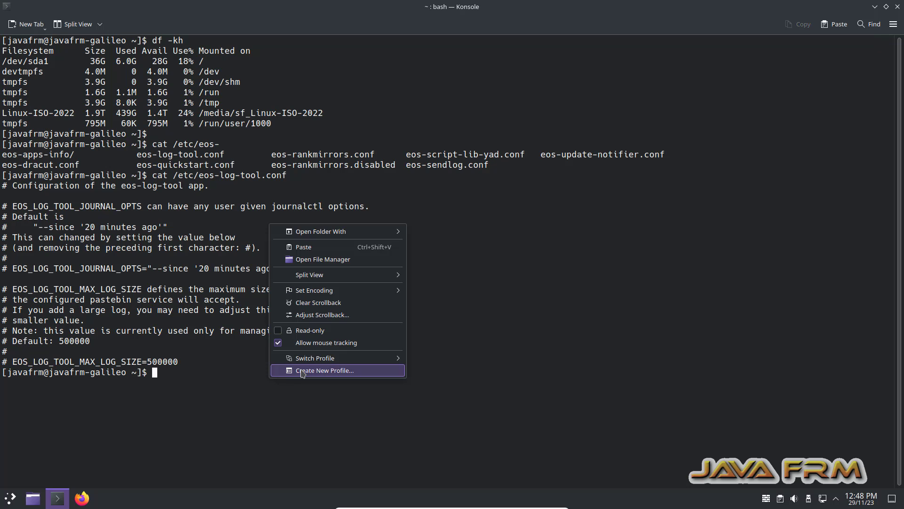
left_click(328, 249)
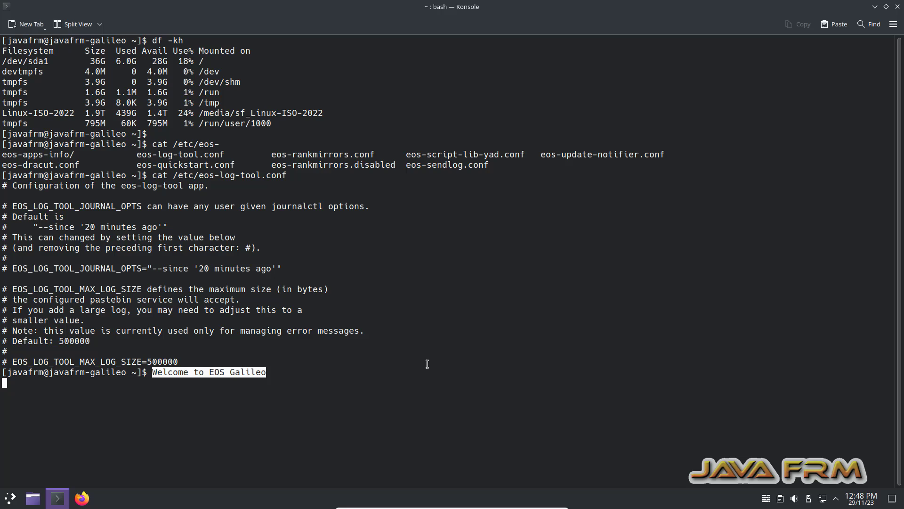
key("Return")
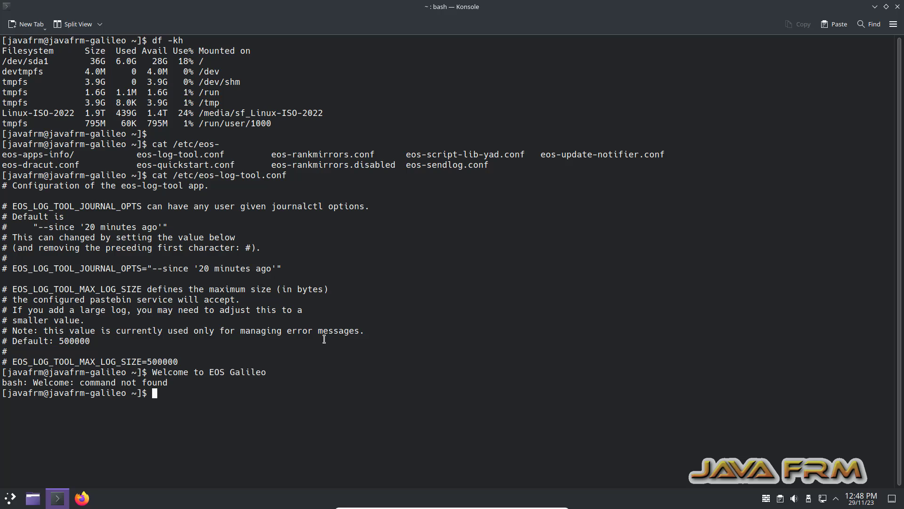
left_click_drag(152, 371, 204, 388)
left_click(263, 384)
Close the terminal and open the Dolphin file manager in a maximized window
left_click(899, 8)
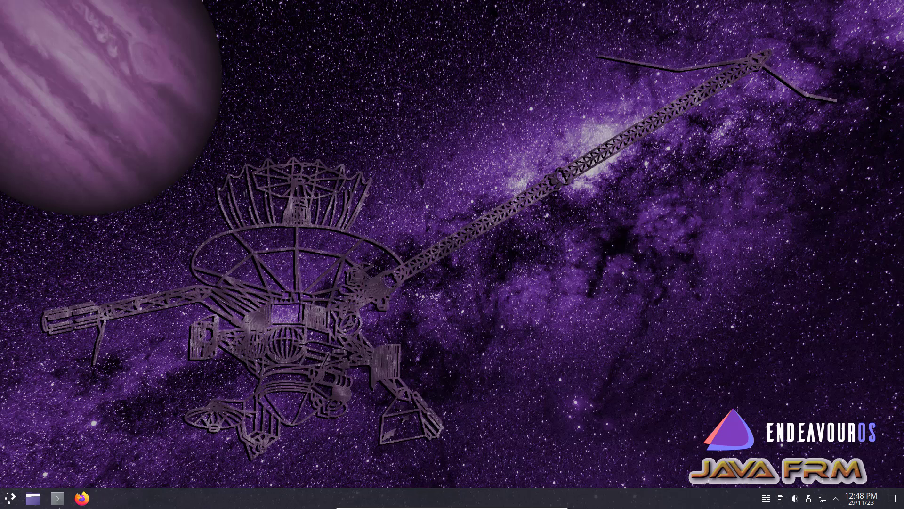
left_click(36, 503)
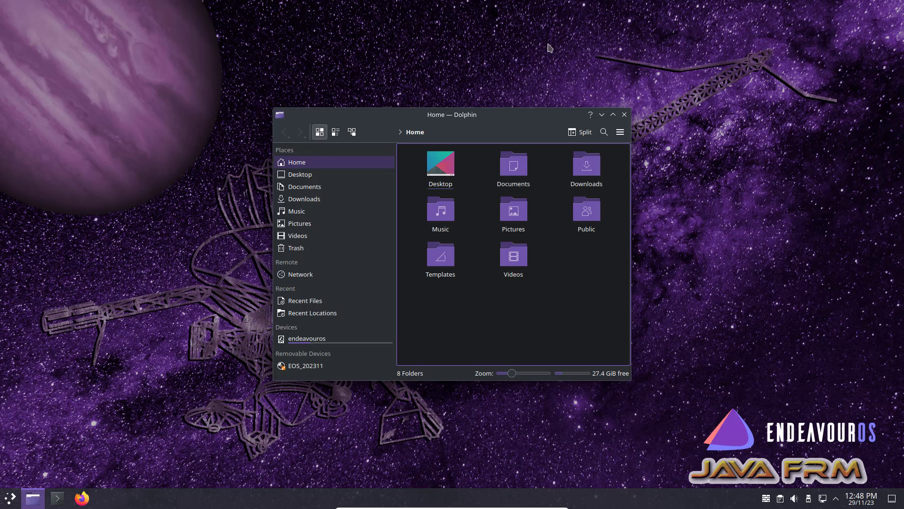
left_click(523, 131)
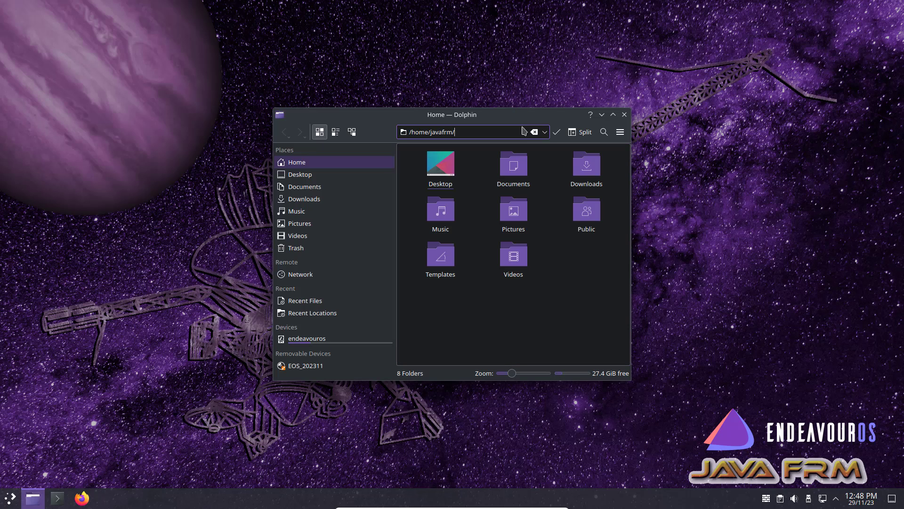
left_click(613, 115)
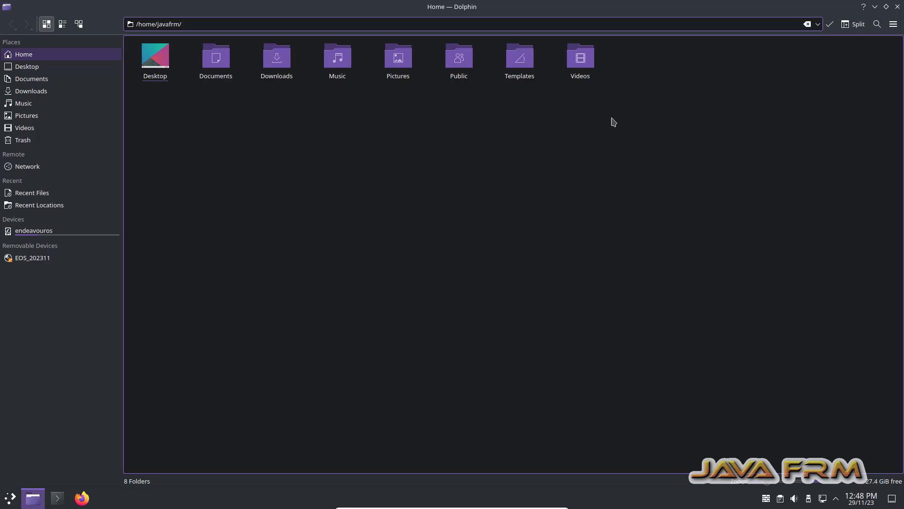
Try to open the shared folder sf_Linux-ISO-2022 inside the media folder of the endeavouros device
left_click(28, 236)
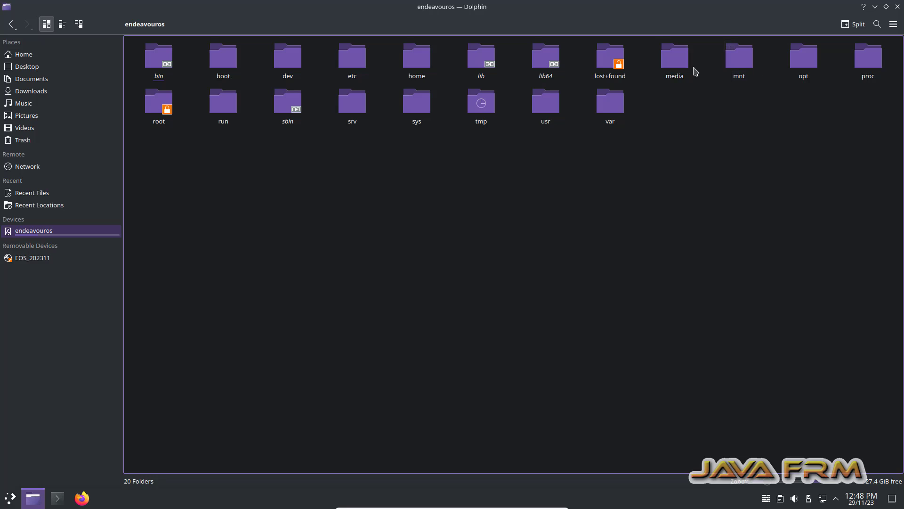
double_click(678, 61)
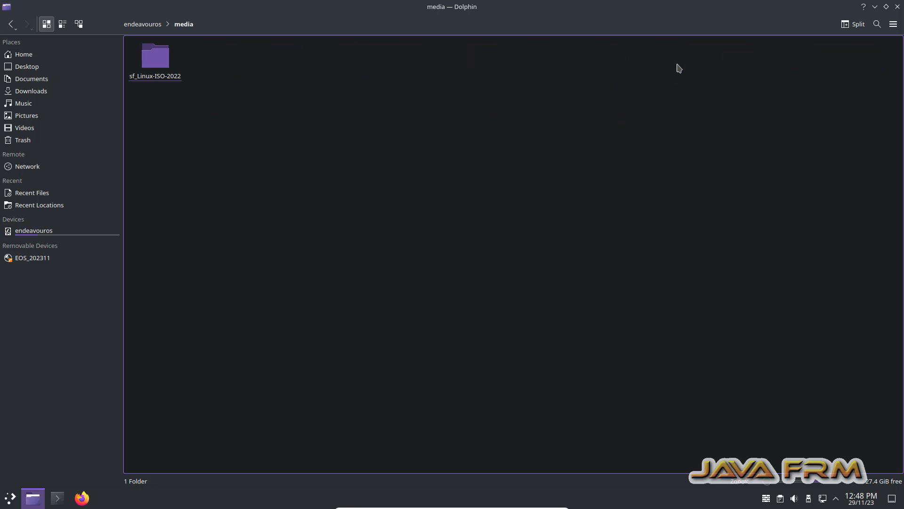
left_click(152, 63)
double_click(152, 64)
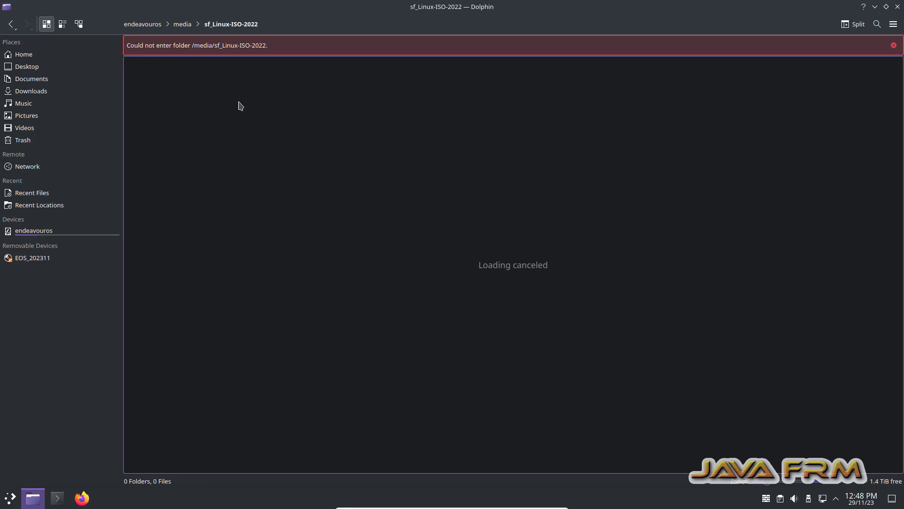
Return to the media folder, open a terminal there, and switch to root with sudo su and the account password
left_click(185, 25)
right_click(203, 110)
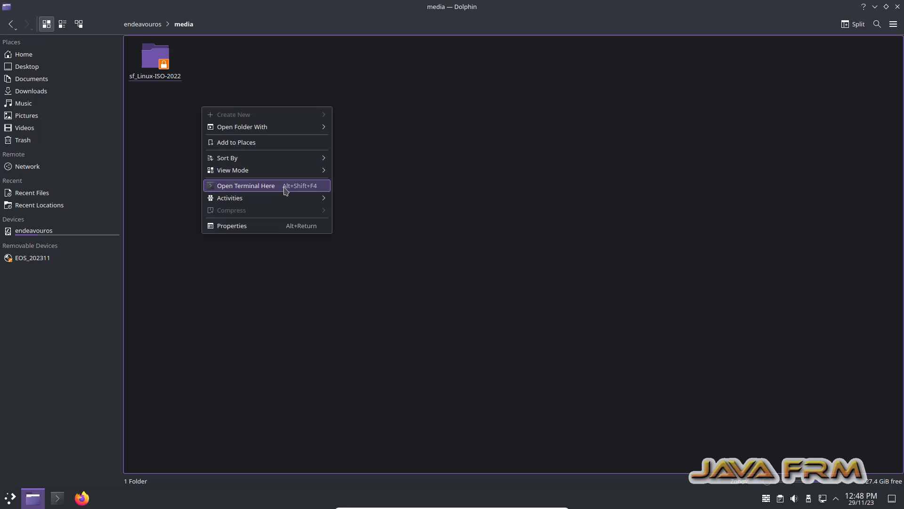
mouse_move(285, 203)
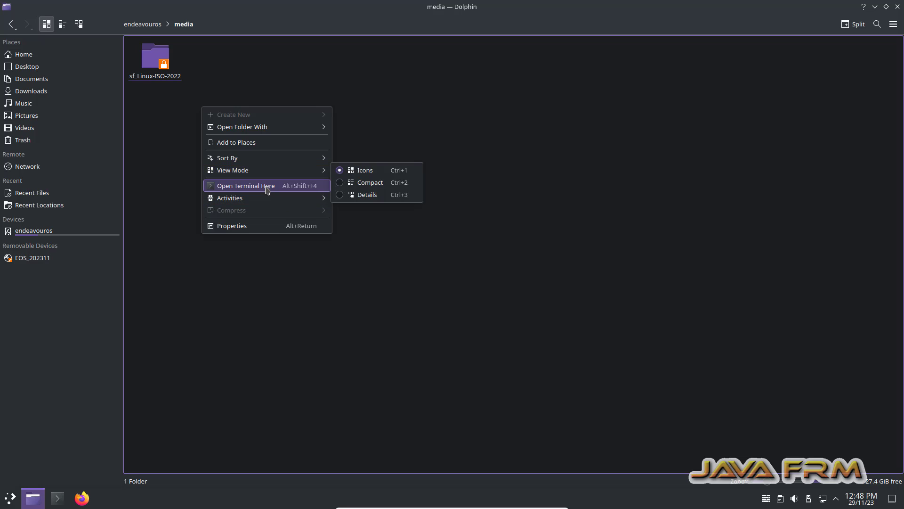
left_click(267, 189)
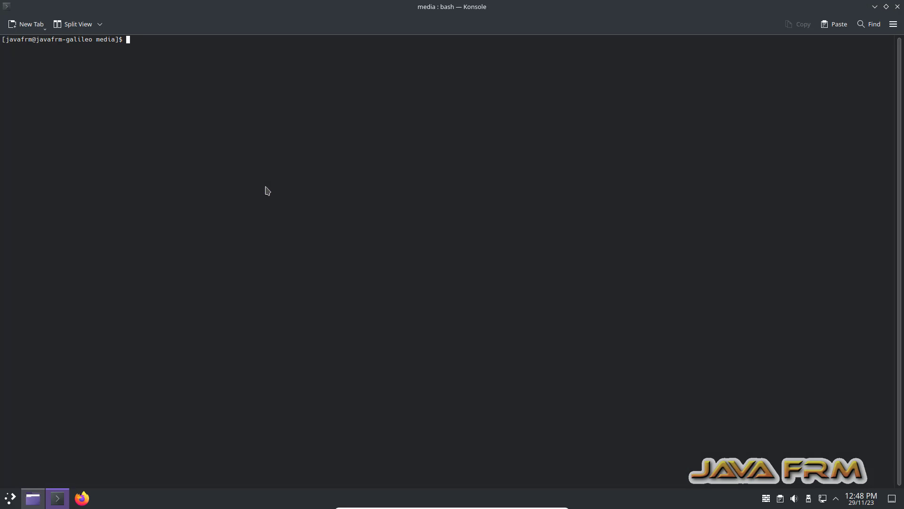
type("sudo su")
key("Return")
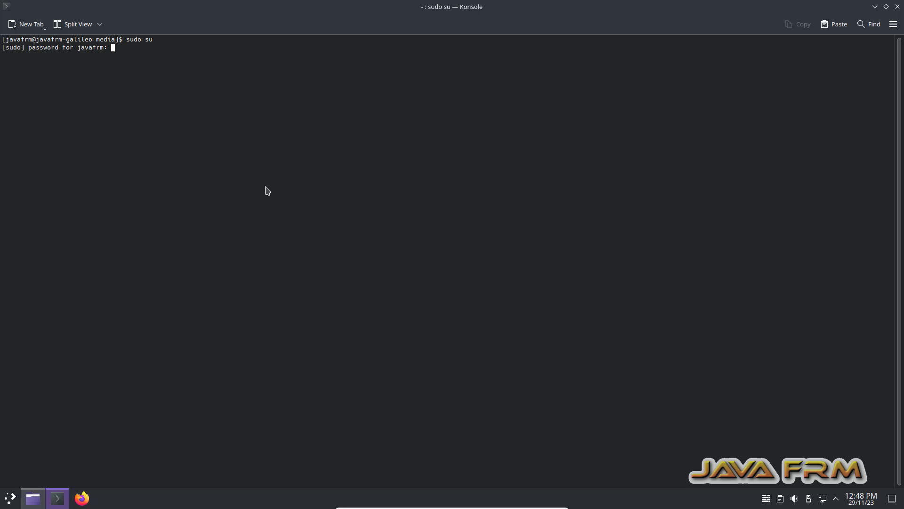
key("Return")
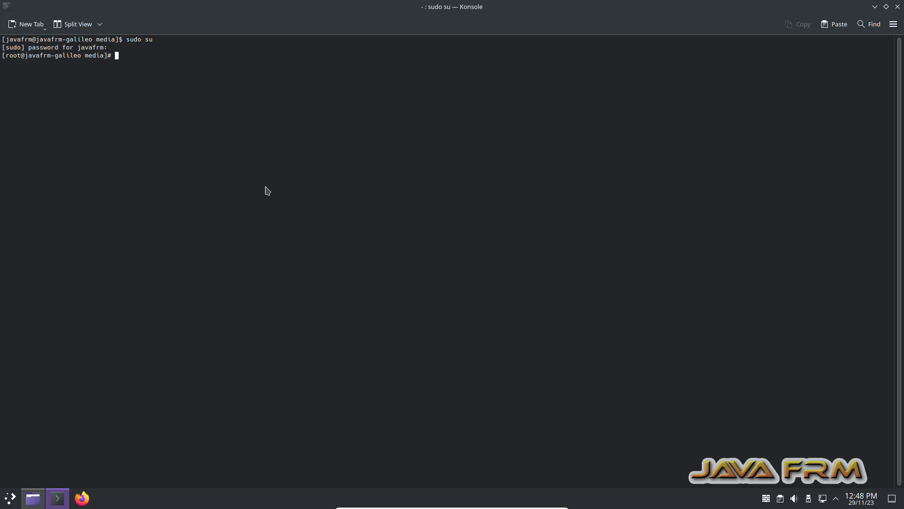
List the media folder, change into sf_Linux-ISO-2022, and list the shared folder's contents
type("ls")
key("Return")
type("cd sf")
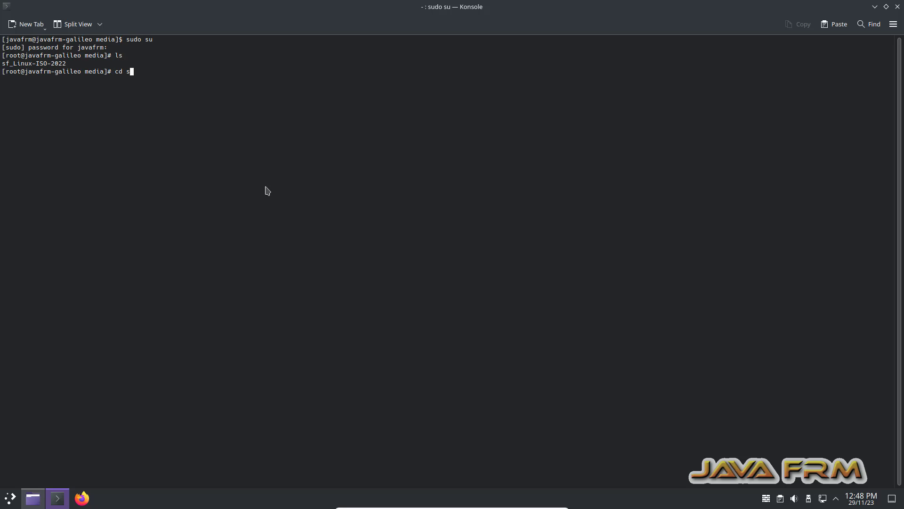
key("Tab")
key("Return")
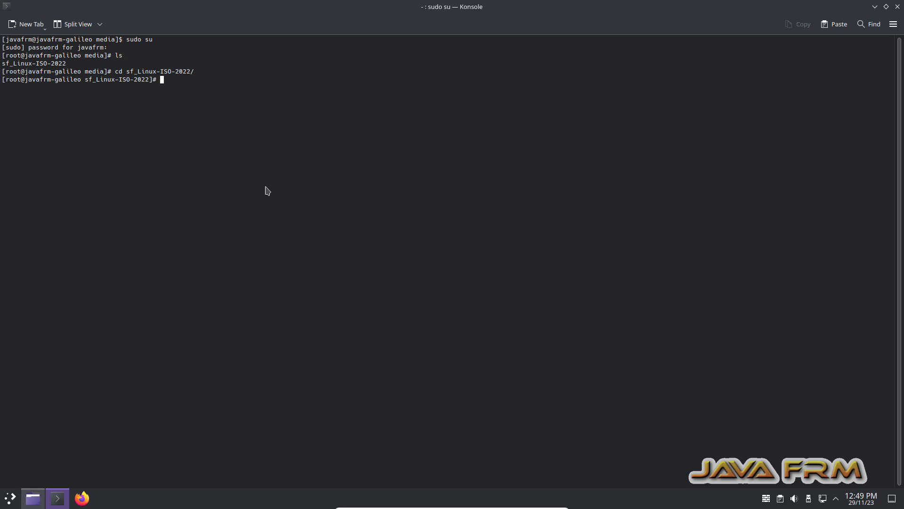
type("ls")
key("Return")
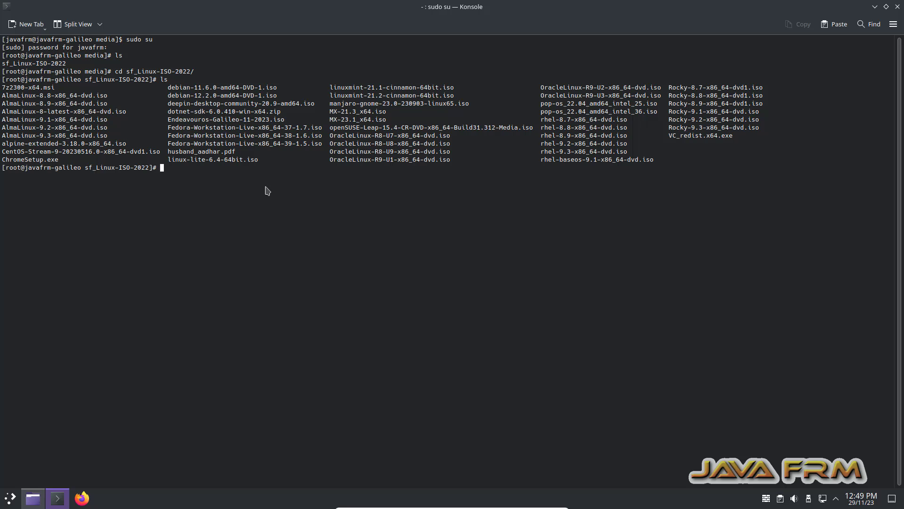
Copy VC_redist.x64.exe from the shared folder to /home and close the terminal despite its running process
left_click_drag(669, 137, 735, 138)
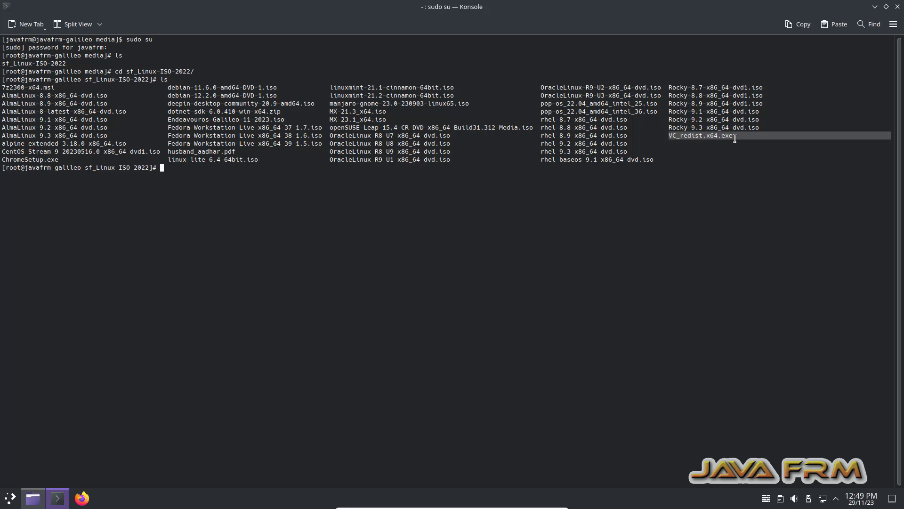
type("cp VC_redist.x64.exe /home")
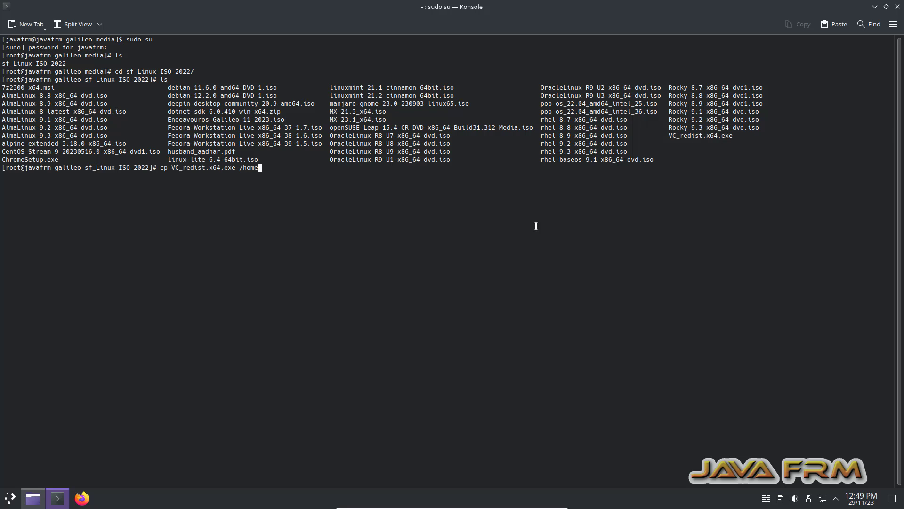
key("Return")
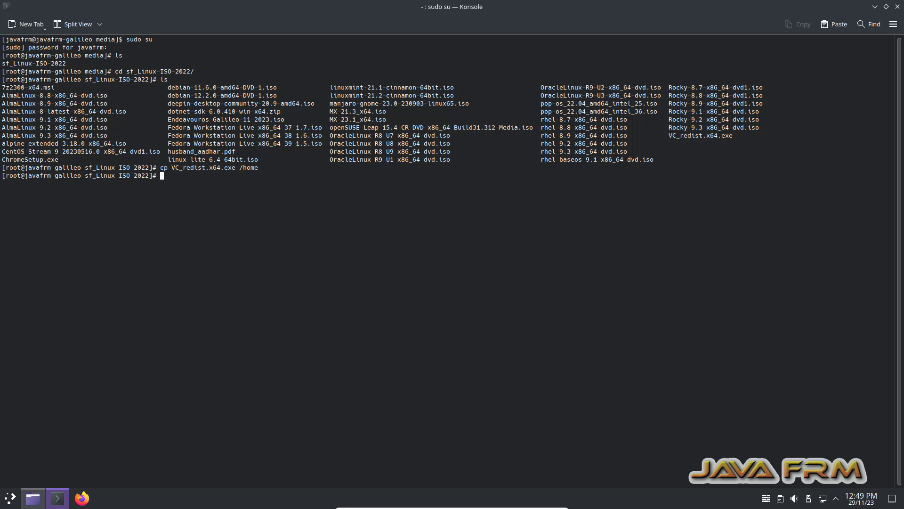
left_click(897, 6)
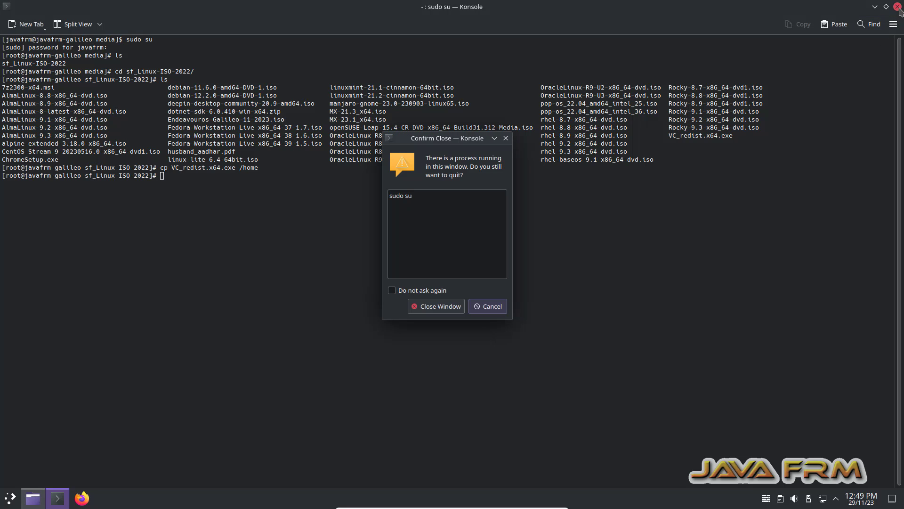
left_click(445, 309)
Open a terminal from the Home folder and switch to root with sudo su and the account password
left_click(23, 56)
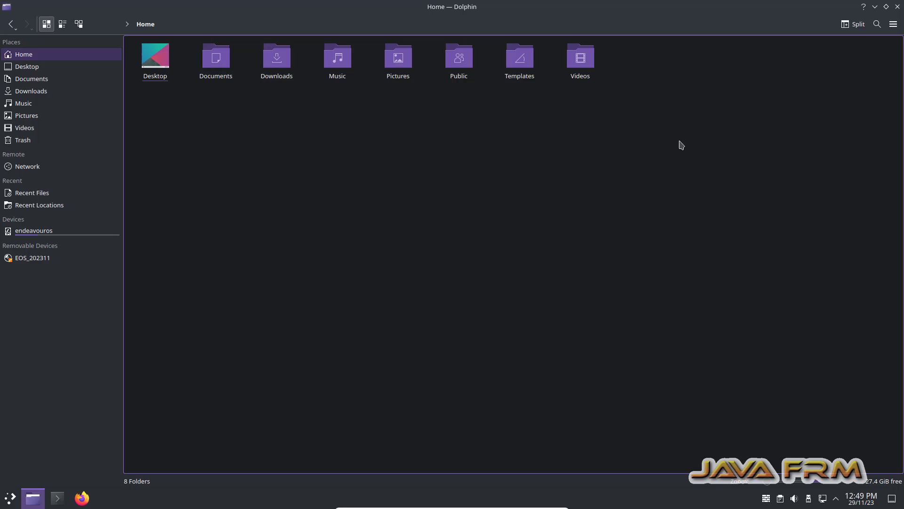
right_click(323, 125)
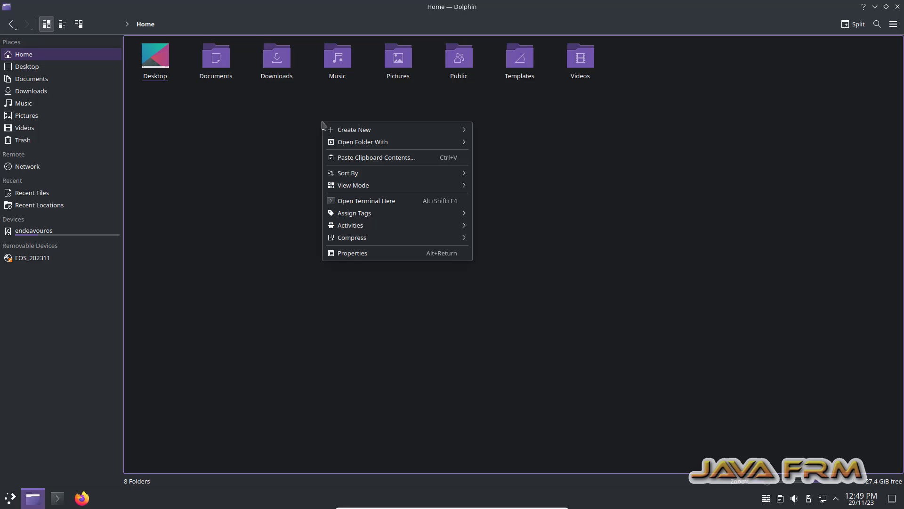
left_click(392, 204)
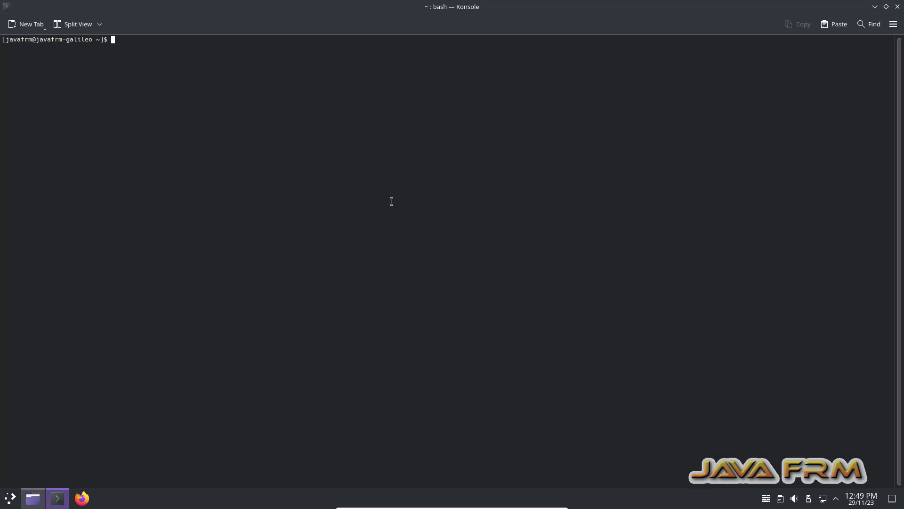
type("sudo su")
key("Return")
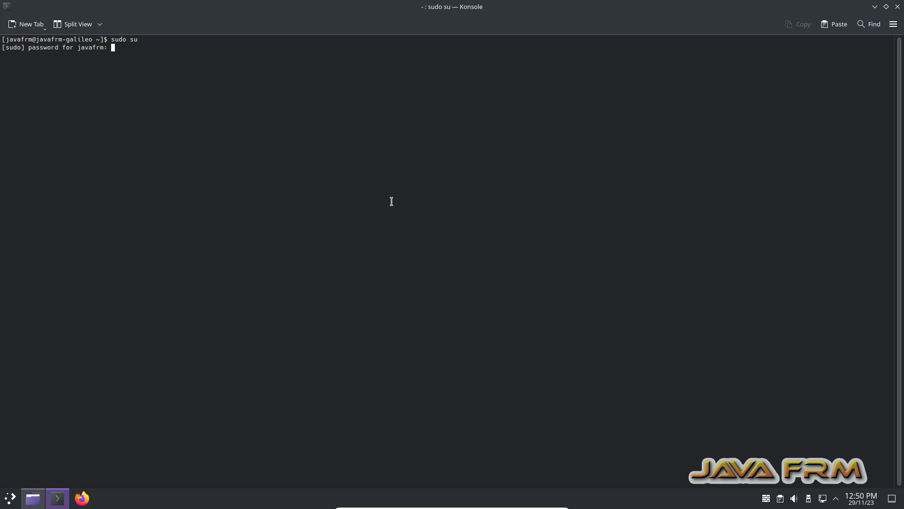
key("Return")
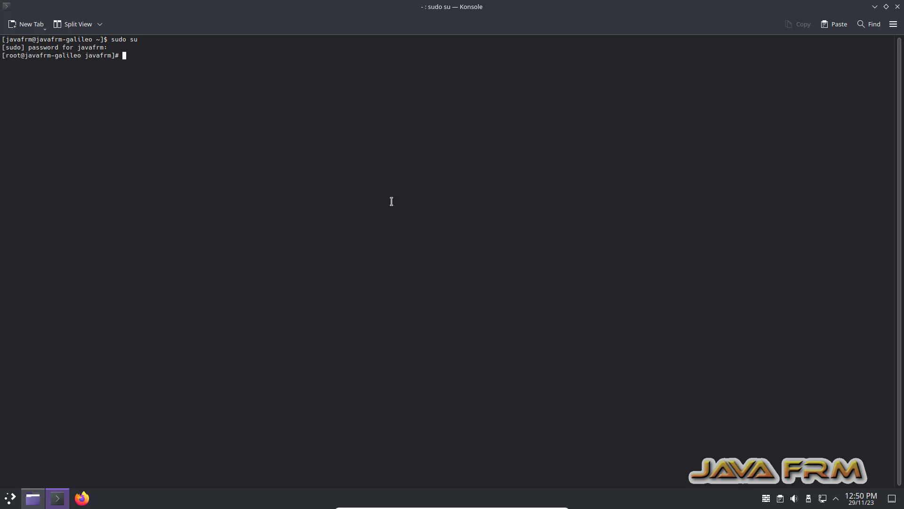
Print the working directory, change to /home, and list its contents to check for VC_redist.x64.exe
type("pwd")
key("Return")
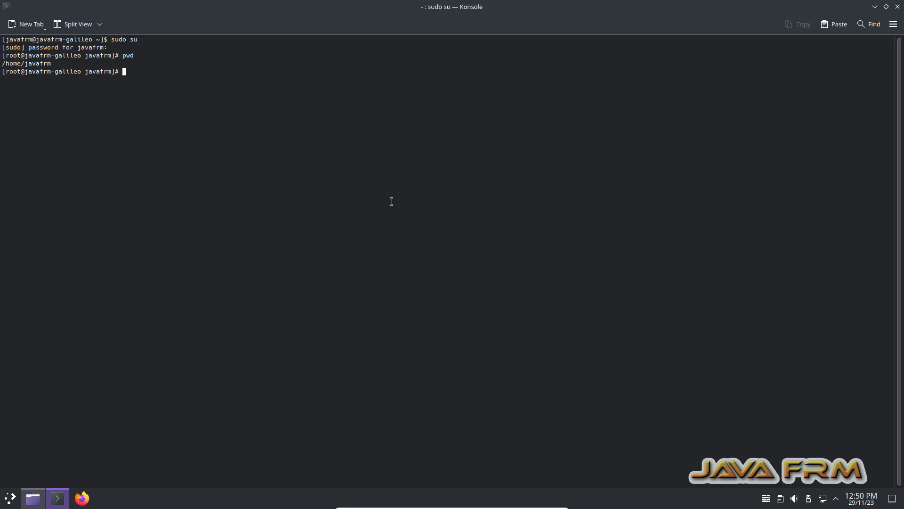
type("cd /home")
key("Return")
type("ls")
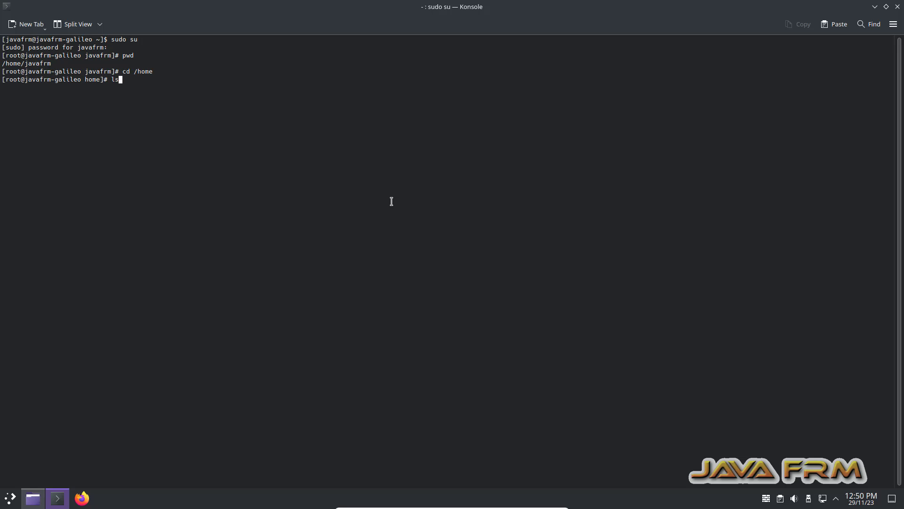
key("Return")
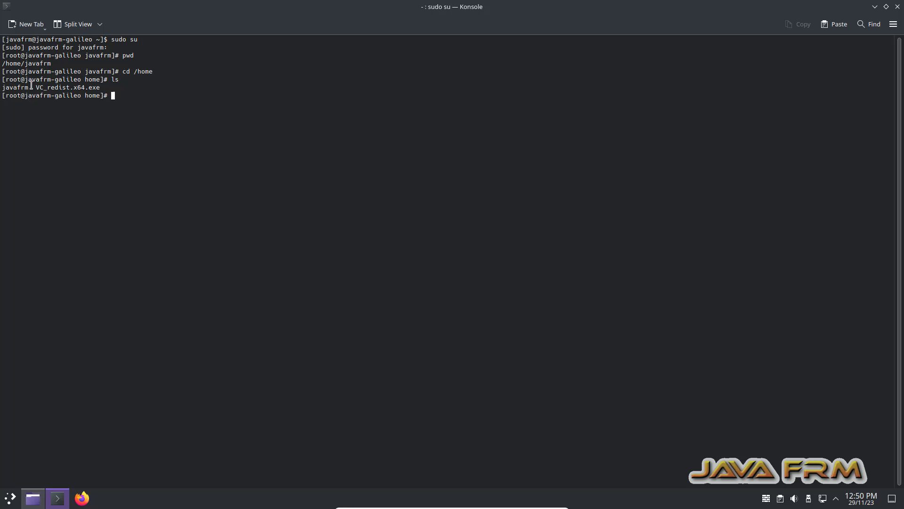
left_click_drag(35, 87, 100, 88)
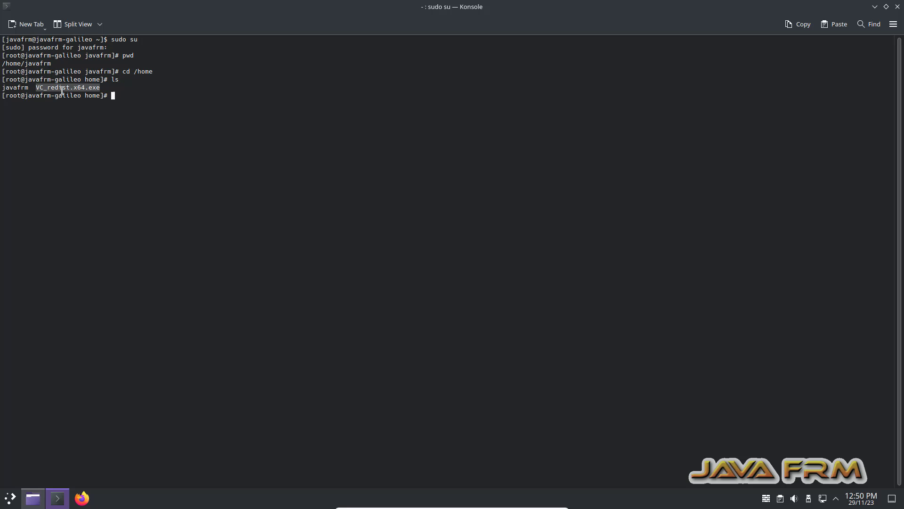
left_click(126, 95)
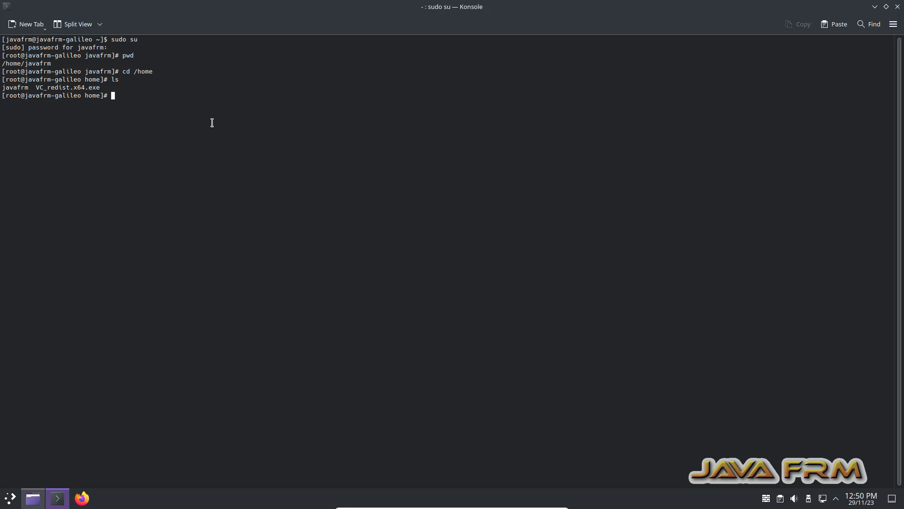
Close the root terminal, confirming the running process, and close the file manager
left_click(897, 7)
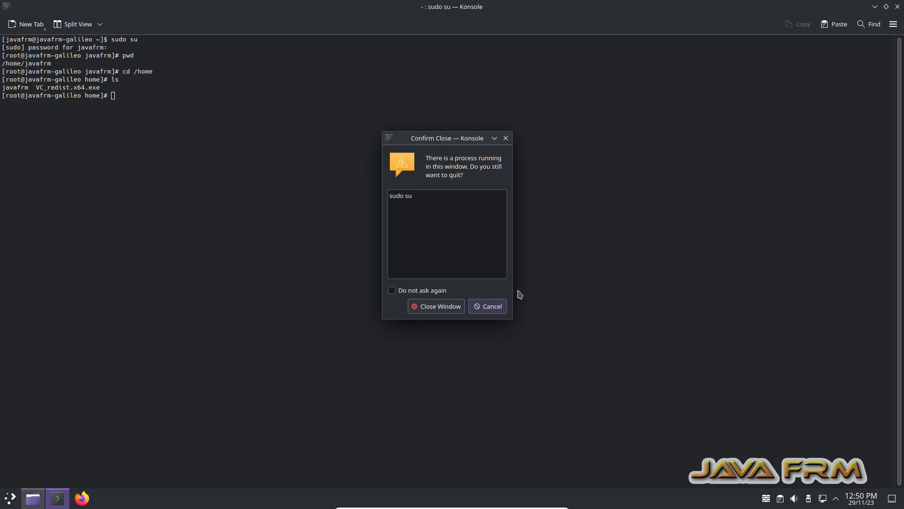
left_click(438, 310)
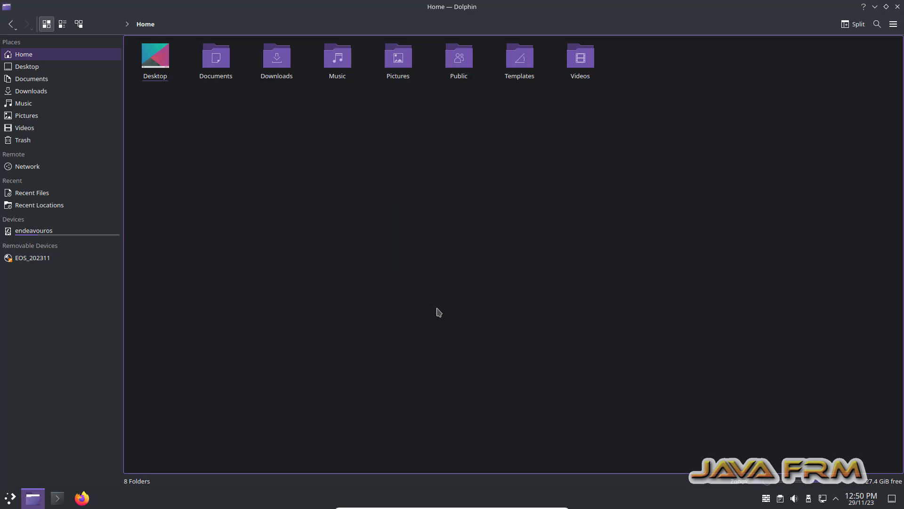
left_click(898, 7)
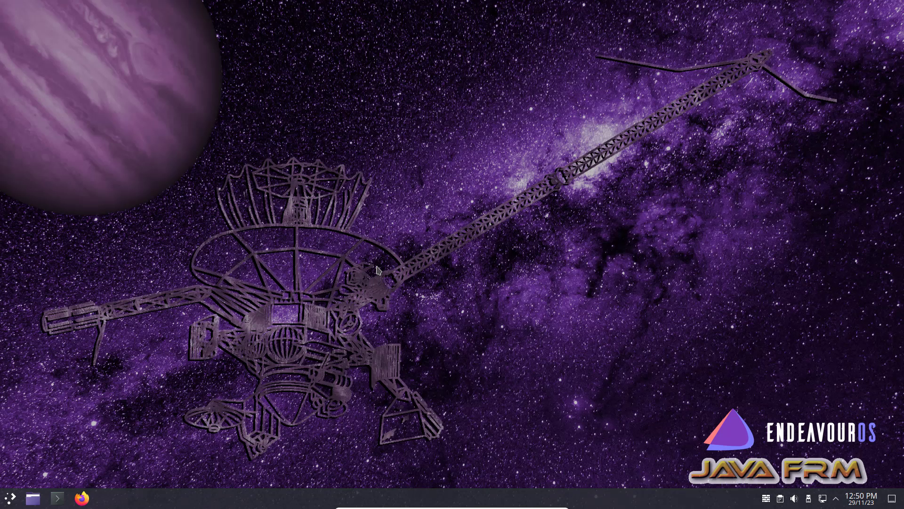